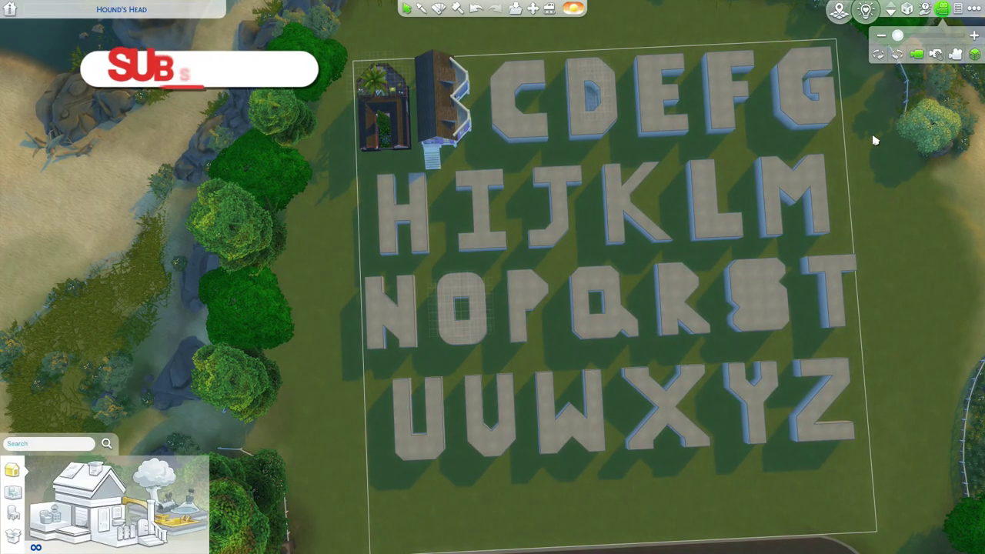
# Step: Lower the displayed floor level to expose the rooms inside the letter-shaped buildings around the empty C
pyautogui.moveTo(908, 199); pyautogui.dragTo(952, 267)
pyautogui.scroll(3, 549, 184)
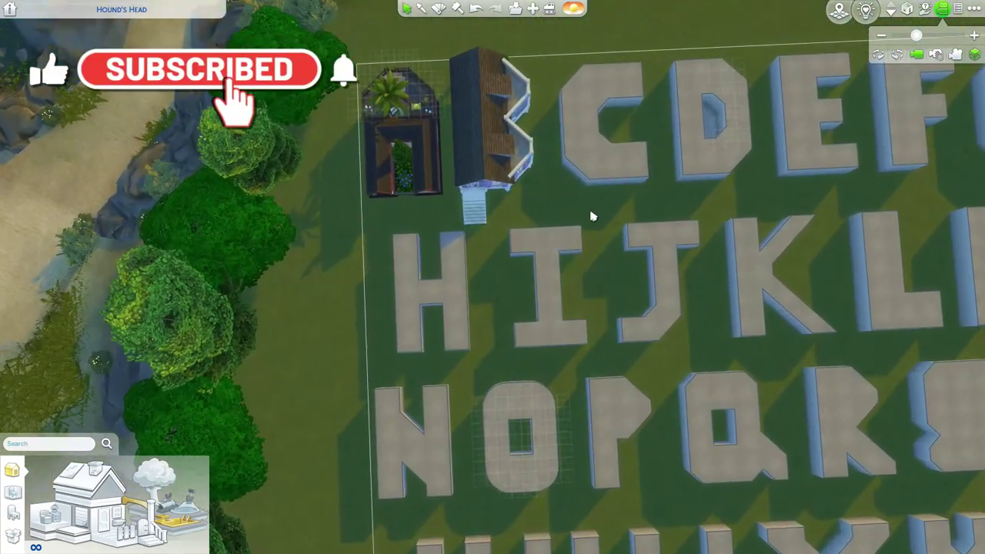
pyautogui.moveTo(592, 216); pyautogui.dragTo(583, 301)
pyautogui.click(891, 14)
pyautogui.click(890, 14)
pyautogui.scroll(3, 583, 339)
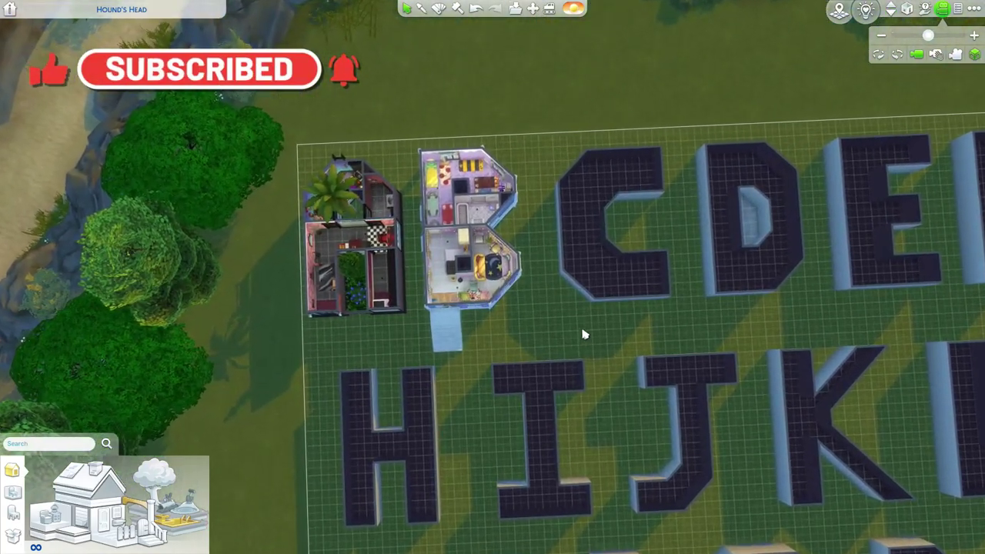
pyautogui.moveTo(584, 333); pyautogui.dragTo(558, 297)
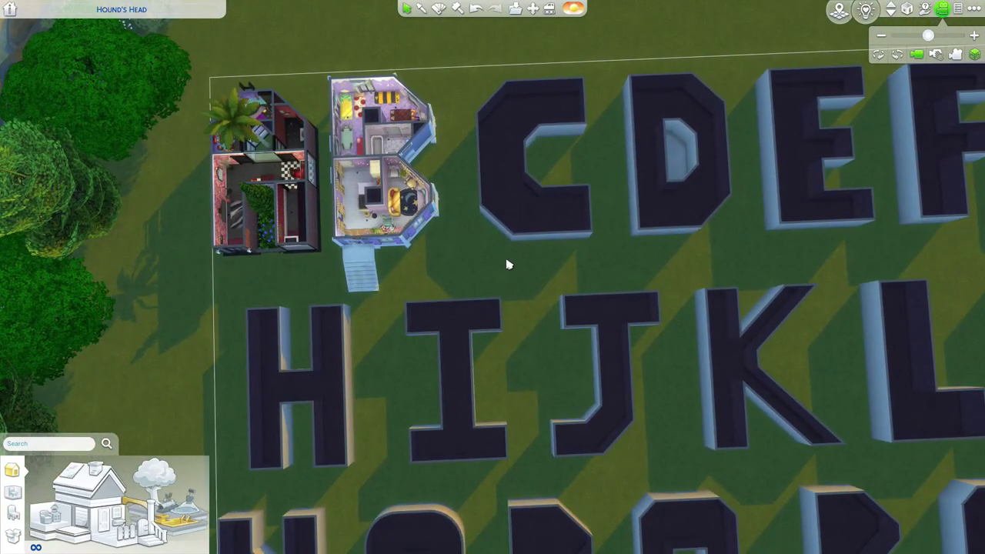
pyautogui.scroll(1, 508, 264)
pyautogui.scroll(1, 508, 264)
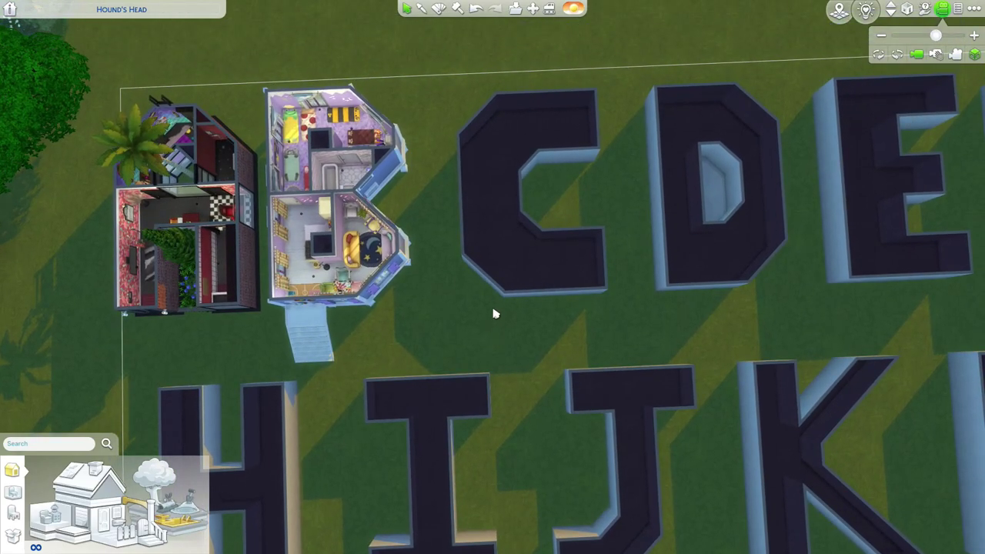
pyautogui.moveTo(575, 211); pyautogui.dragTo(563, 306)
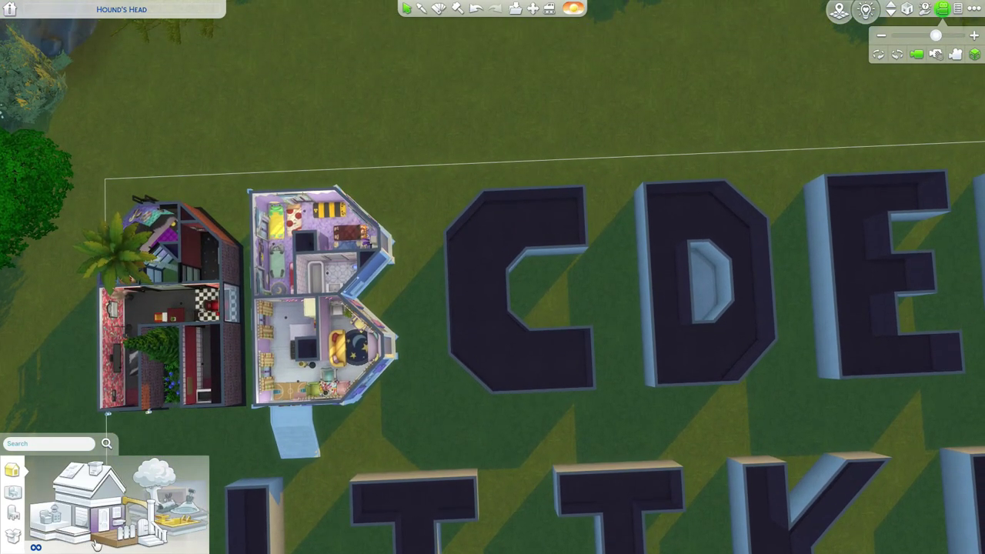
# Step: Divide the C-shaped building into four rooms with three interior walls across its upper arm, middle and lower arm
pyautogui.click(129, 510)
pyautogui.click(265, 483)
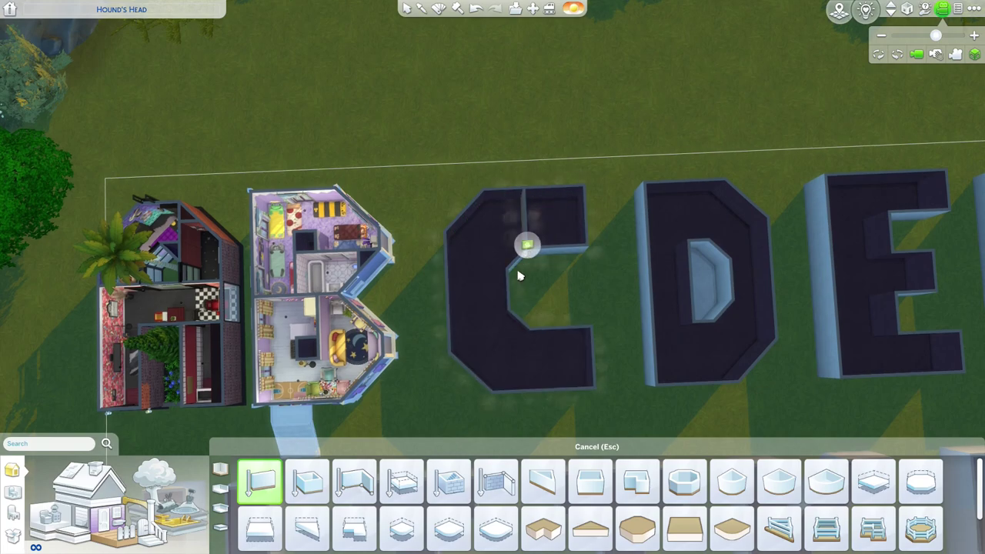
pyautogui.moveTo(520, 269); pyautogui.dragTo(520, 211)
pyautogui.moveTo(500, 304); pyautogui.dragTo(446, 297)
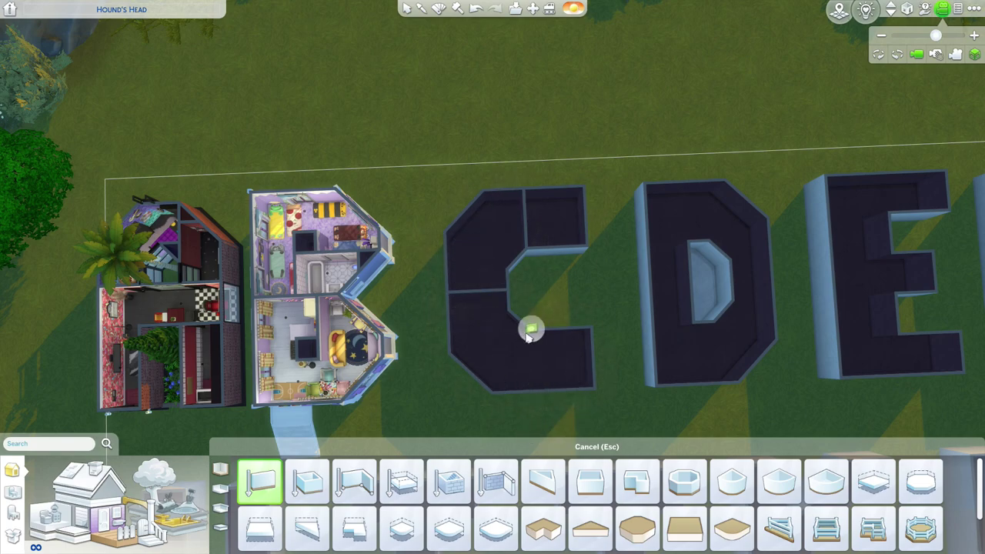
pyautogui.moveTo(534, 387); pyautogui.dragTo(531, 333)
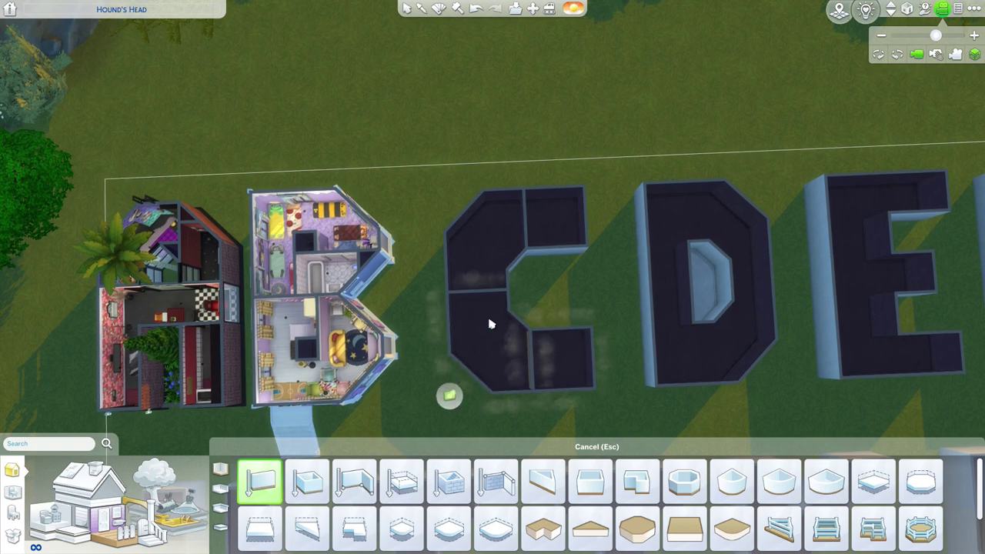
pyautogui.press('Escape')
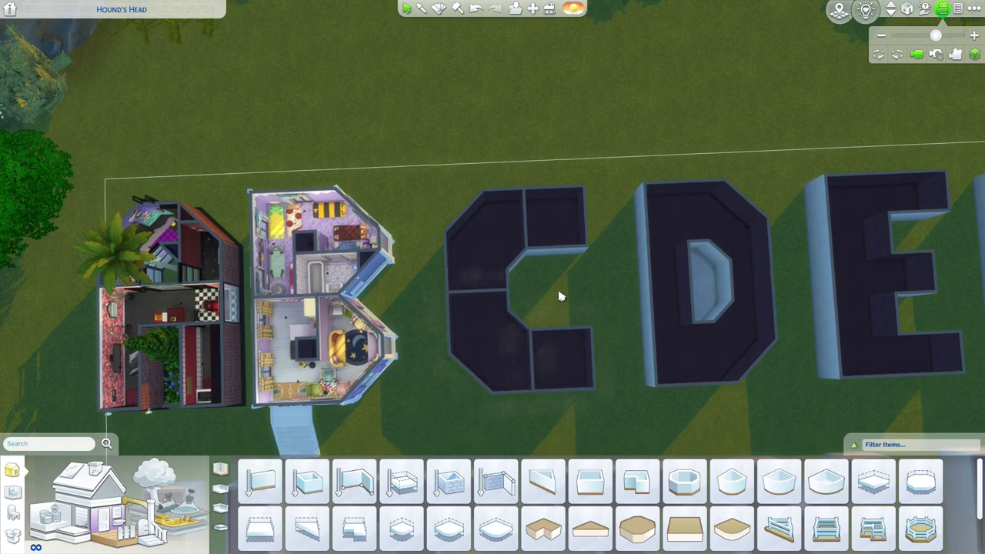
# Step: Browse the door catalogue for a front door for the C-shaped building
pyautogui.moveTo(560, 296); pyautogui.dragTo(563, 276)
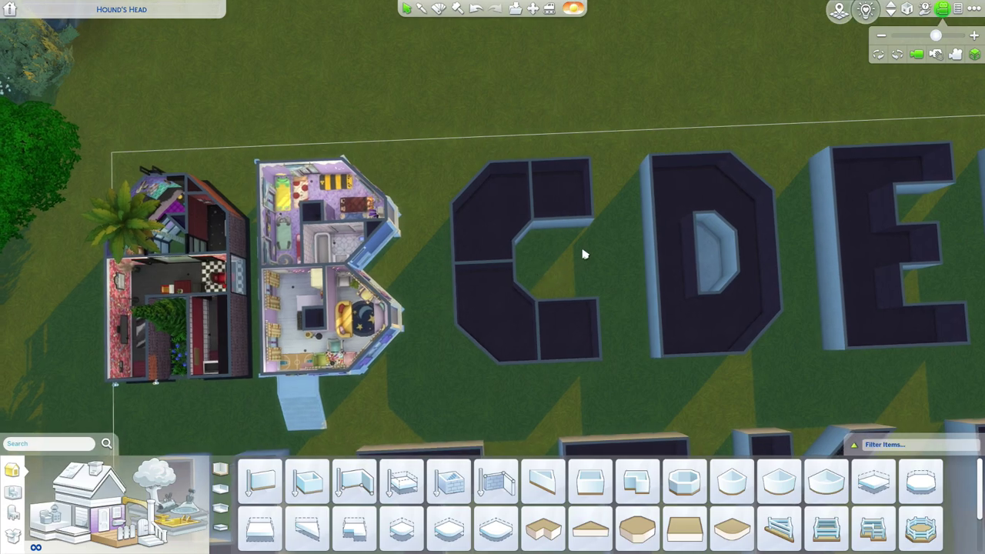
pyautogui.click(973, 53)
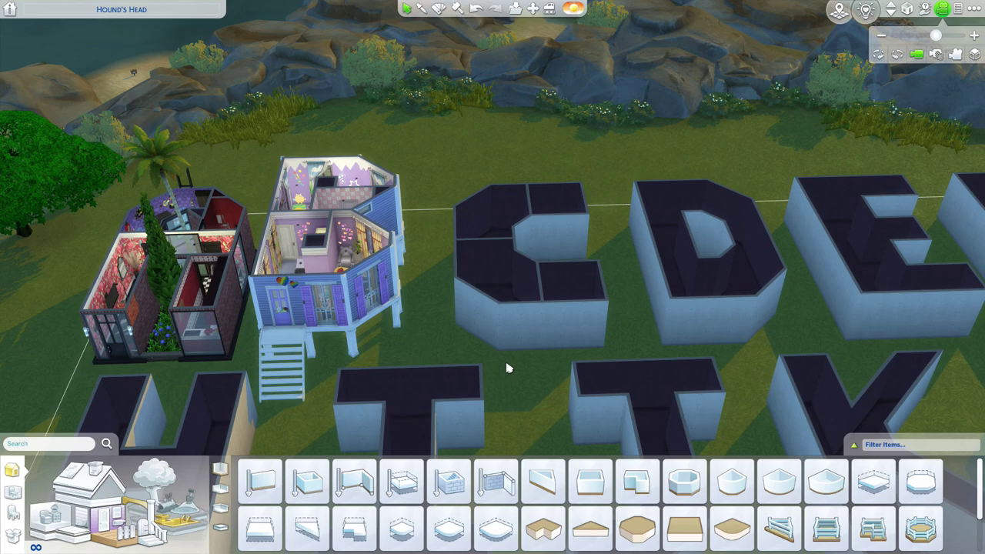
pyautogui.scroll(5, 507, 368)
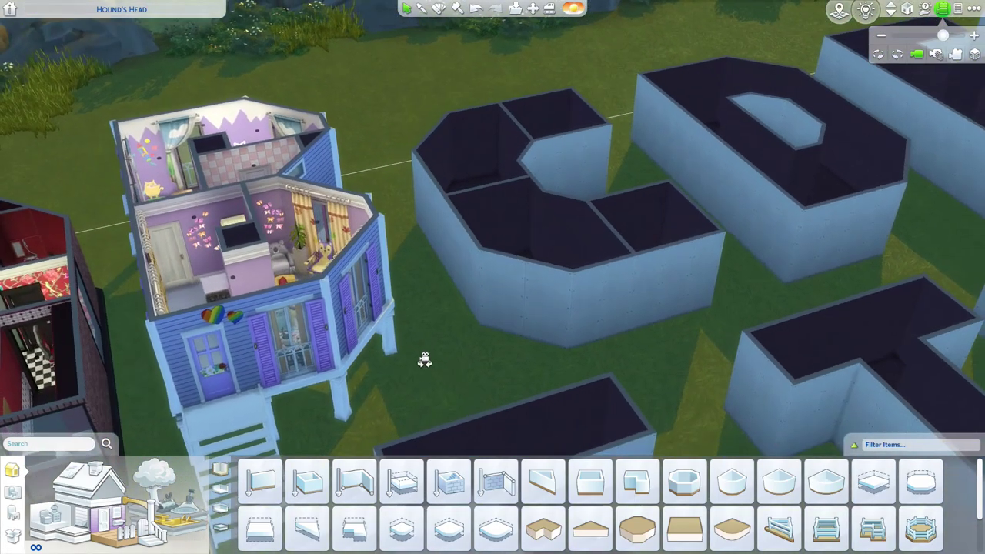
pyautogui.scroll(2, 371, 375)
pyautogui.scroll(-3, 380, 368)
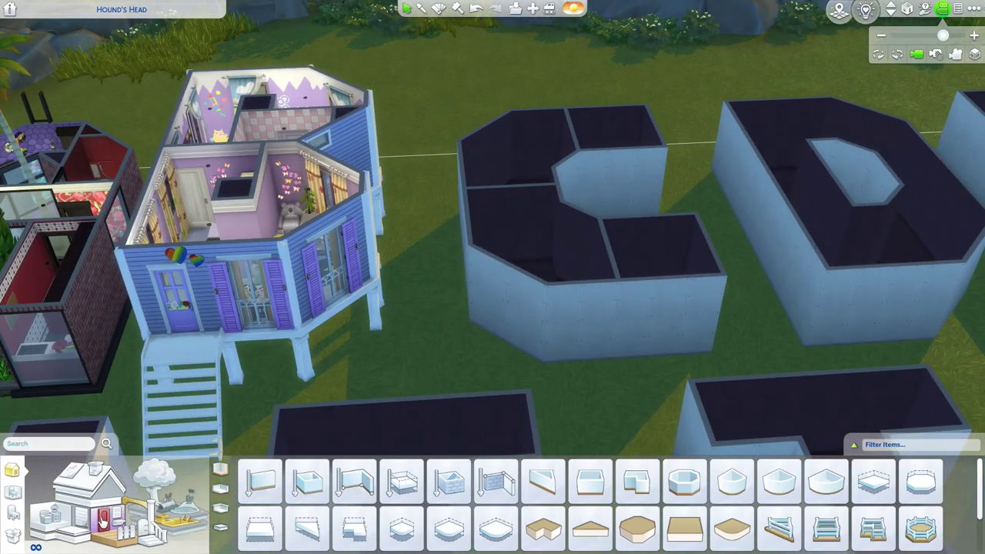
pyautogui.click(104, 521)
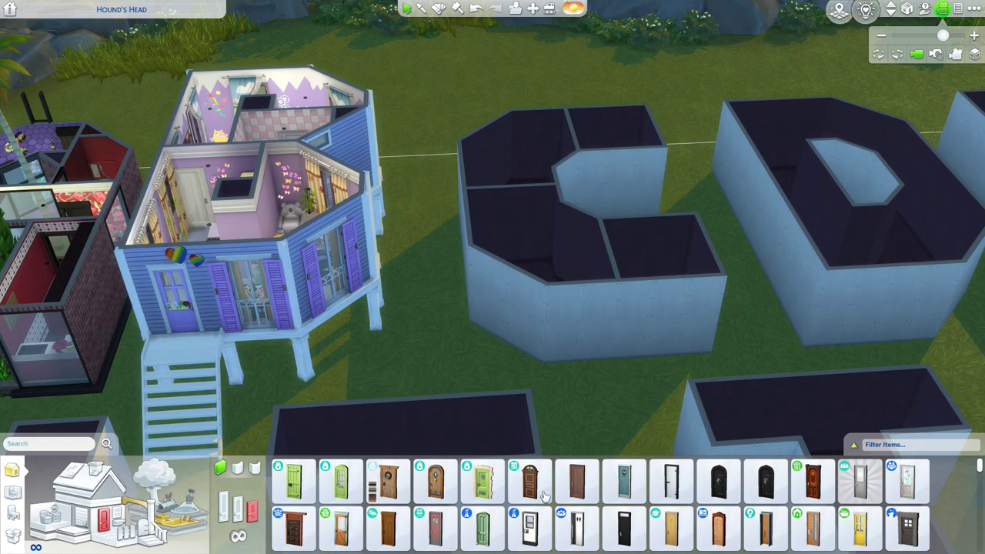
pyautogui.scroll(-2, 702, 506)
pyautogui.scroll(-3, 702, 506)
pyautogui.scroll(-3, 702, 504)
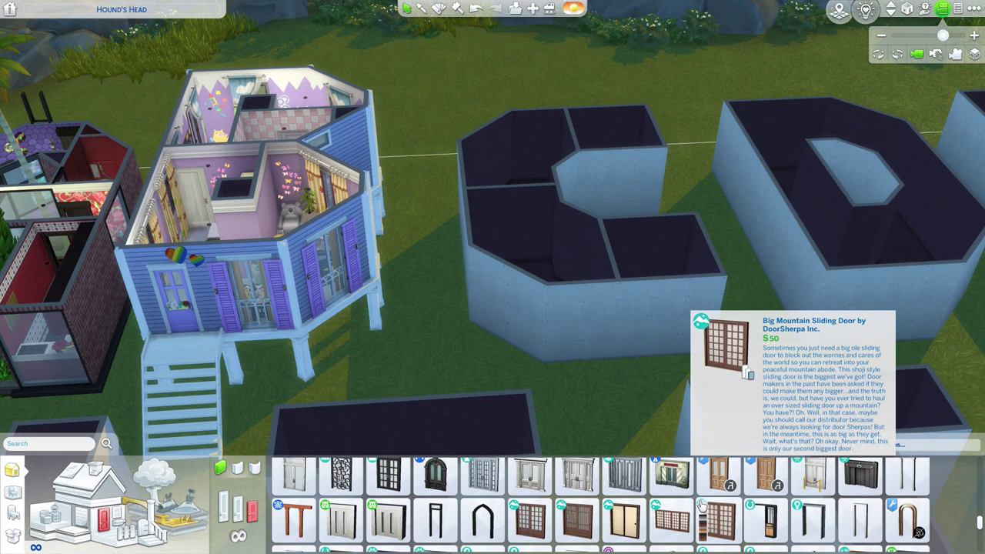
pyautogui.scroll(-2, 702, 504)
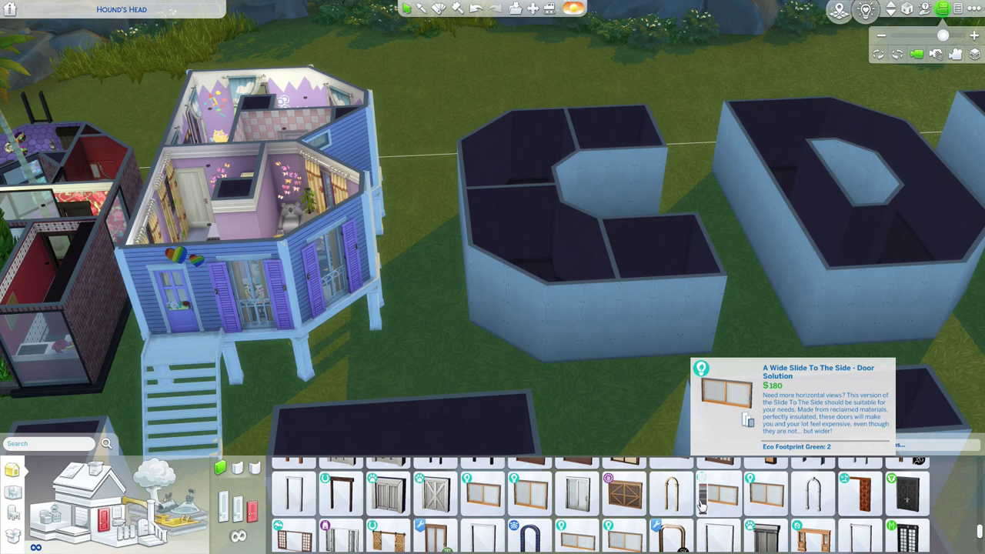
pyautogui.scroll(-2, 702, 504)
pyautogui.scroll(-1, 701, 504)
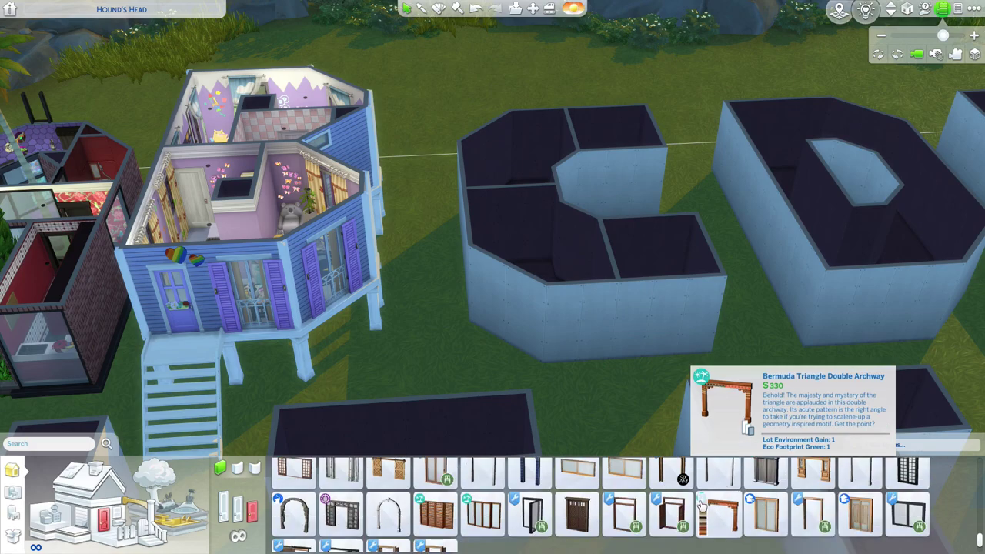
pyautogui.scroll(5, 701, 504)
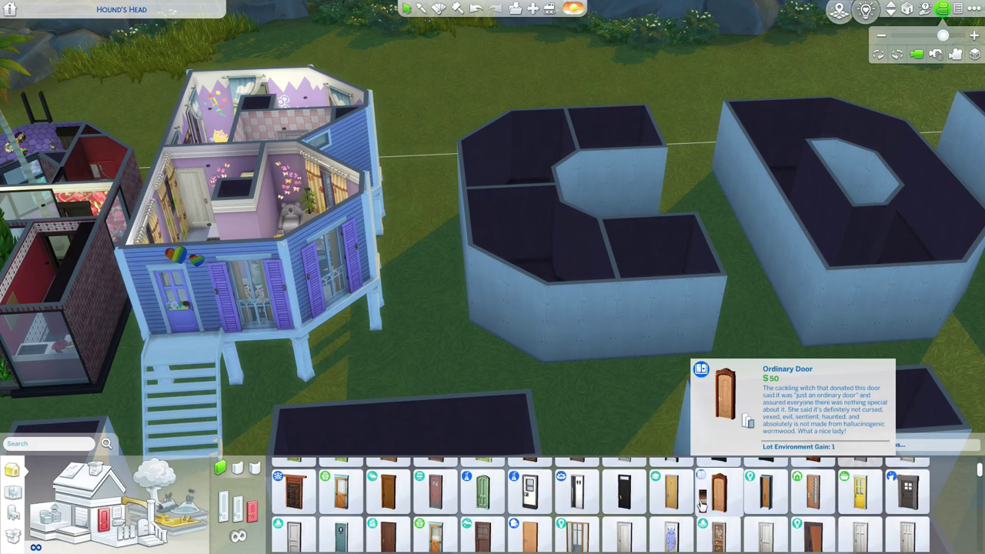
pyautogui.scroll(-2, 482, 508)
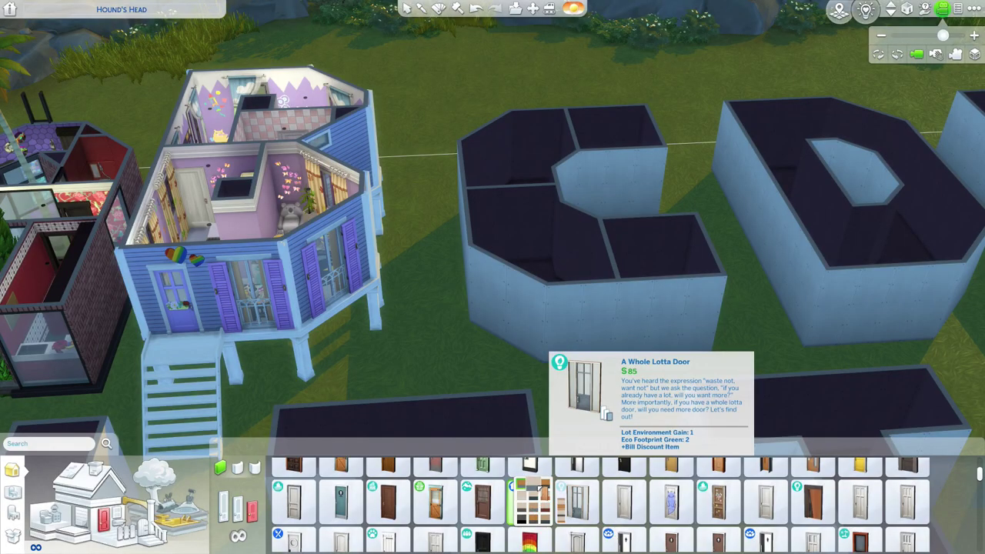
# Step: Place A Whole Lotta Door in blue with a wooden frame on the angled front wall of the C-shaped building
pyautogui.click(532, 492)
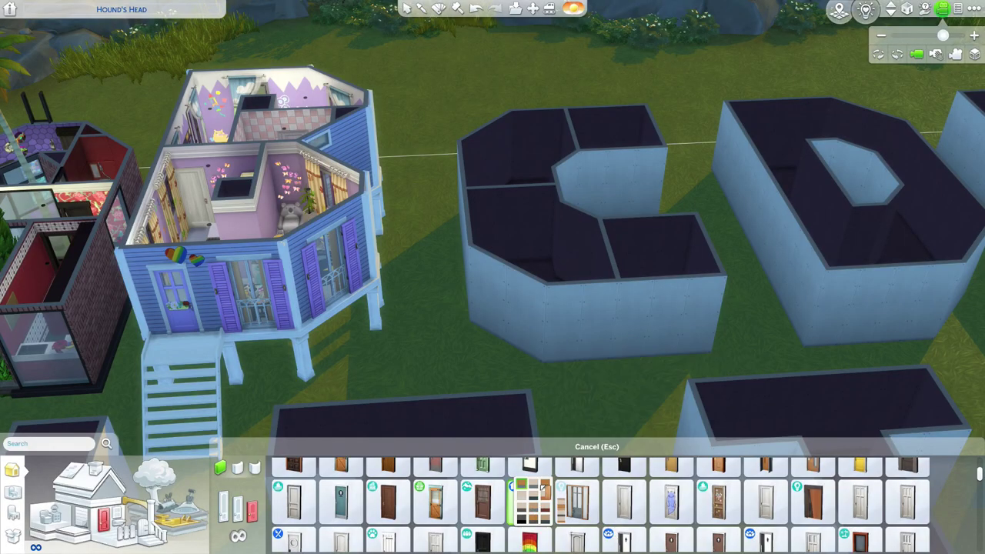
pyautogui.click(577, 500)
pyautogui.click(504, 316)
pyautogui.moveTo(765, 383); pyautogui.dragTo(605, 382)
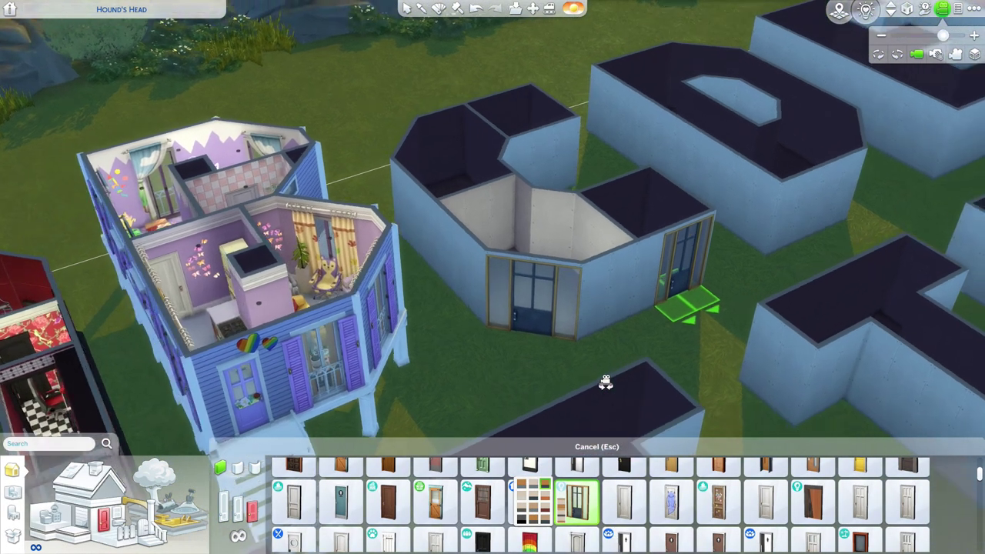
pyautogui.press('Escape')
# Step: Place a black Super Subtle Saucer Light on the ceiling of each of the four rooms in the C-shaped building
pyautogui.moveTo(607, 314); pyautogui.dragTo(589, 376)
pyautogui.click(13, 512)
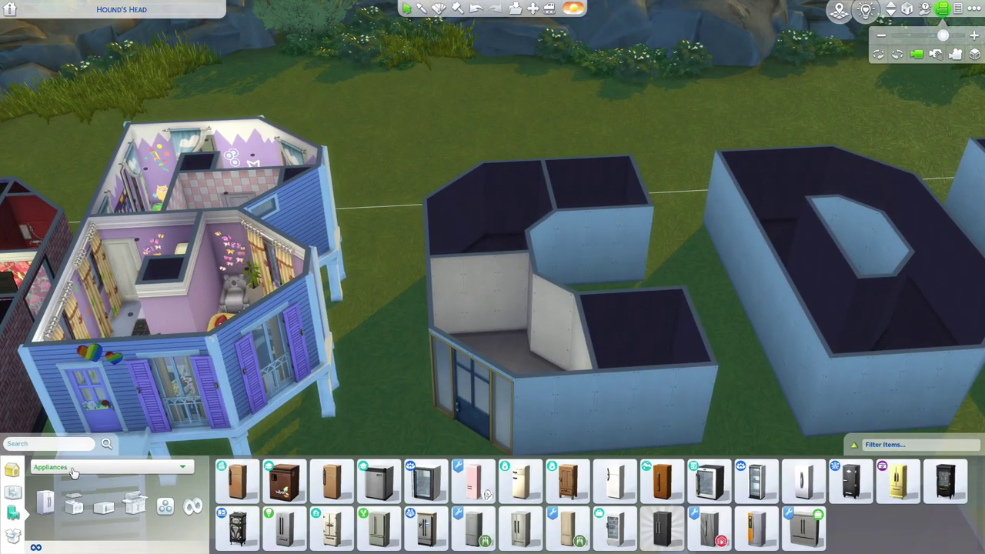
pyautogui.click(77, 467)
pyautogui.click(48, 376)
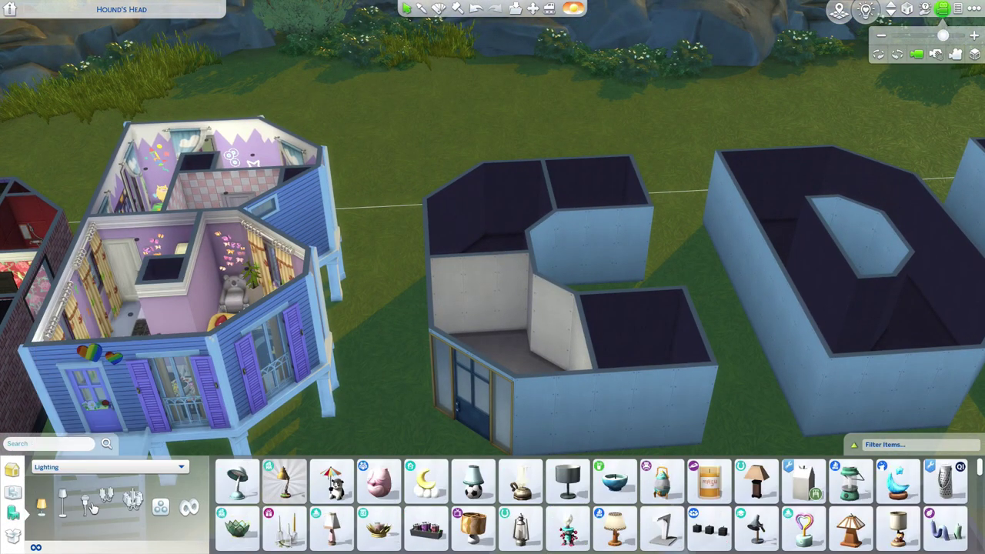
pyautogui.click(135, 501)
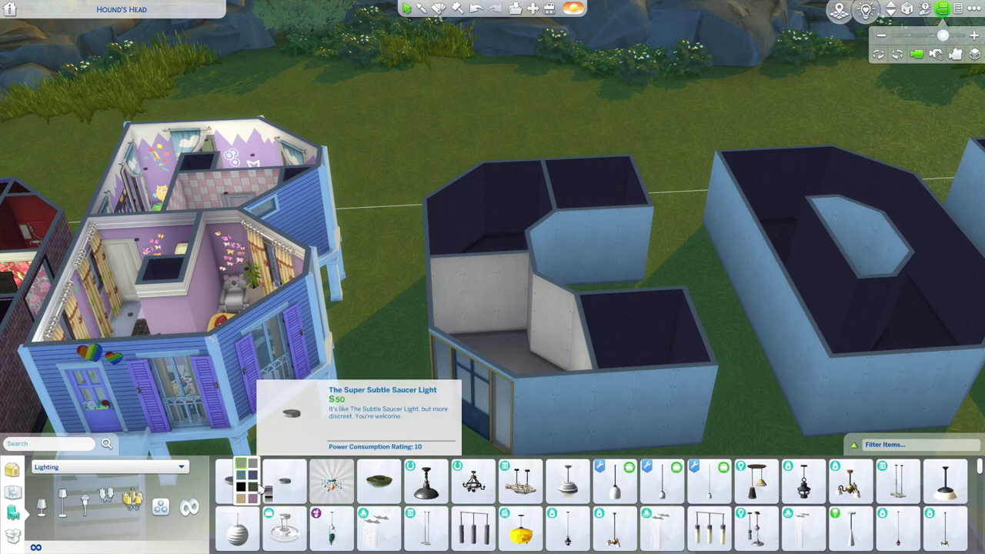
pyautogui.click(243, 492)
pyautogui.press('t')
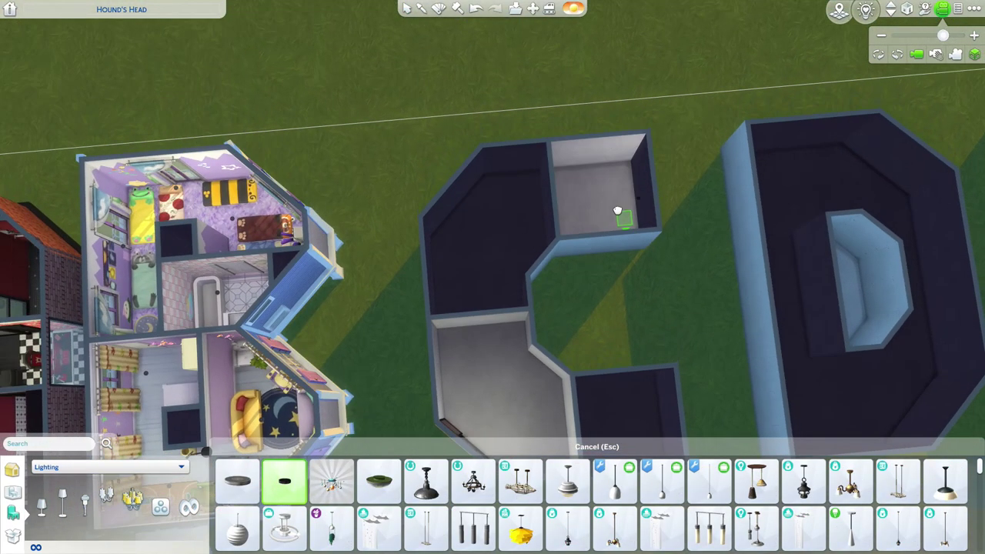
pyautogui.click(490, 231)
pyautogui.click(503, 396)
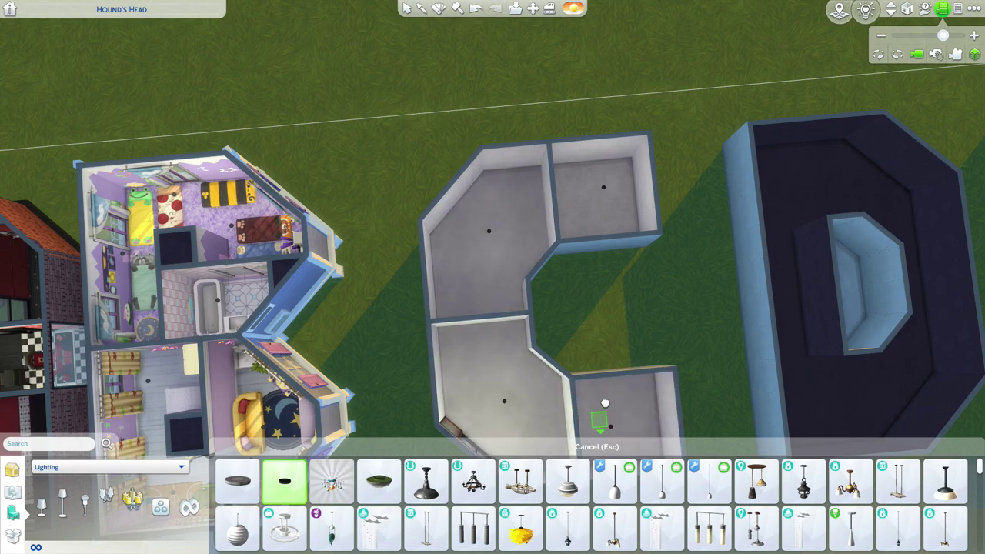
# Step: Close off the open side of the C-shaped building's courtyard with a white Trapped Tots Fence
pyautogui.scroll(2, 597, 408)
pyautogui.click(577, 323)
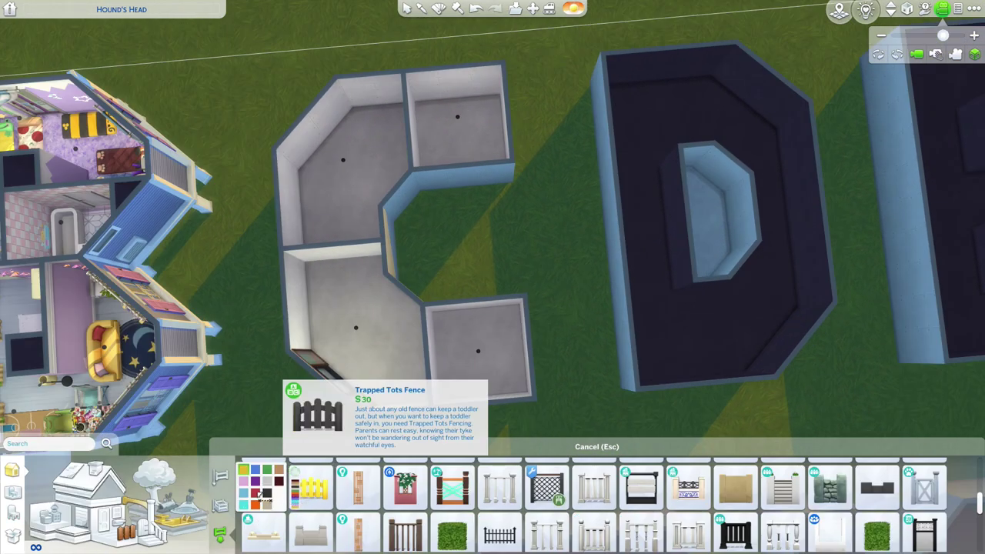
pyautogui.click(266, 482)
pyautogui.click(311, 487)
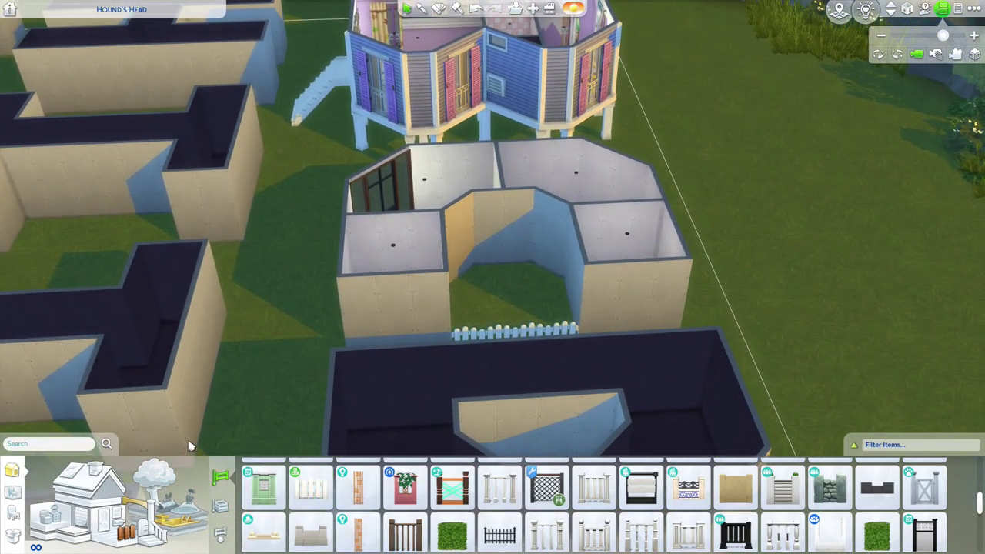
# Step: Place tall black-framed windows in the two angled courtyard walls of the C-shaped building
pyautogui.click(117, 514)
pyautogui.moveTo(645, 257); pyautogui.dragTo(346, 420)
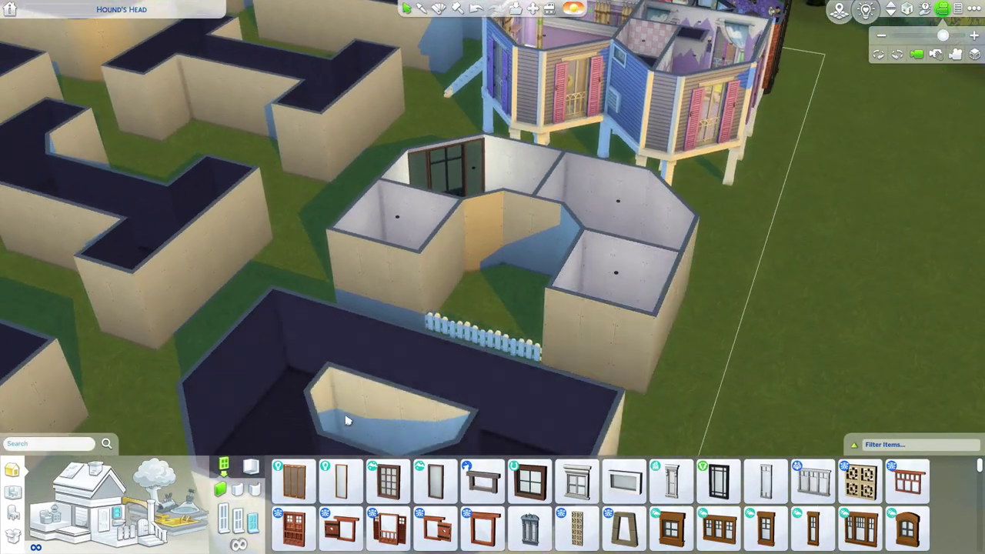
pyautogui.click(330, 486)
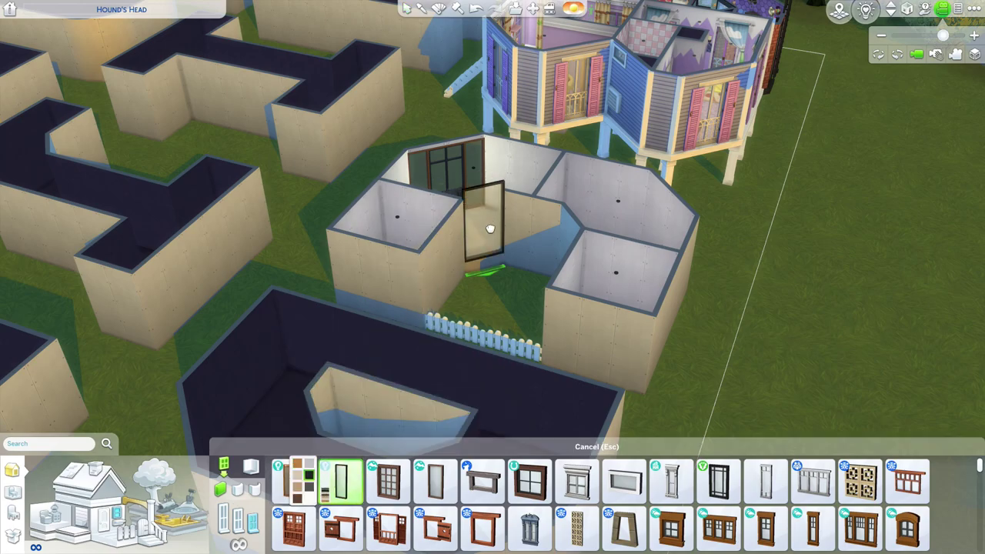
pyautogui.click(489, 235)
pyautogui.moveTo(541, 226)
pyautogui.mouseDown()
pyautogui.moveTo(557, 226)
pyautogui.moveTo(493, 223)
pyautogui.moveTo(470, 330)
pyautogui.moveTo(561, 244)
pyautogui.moveTo(550, 227)
pyautogui.mouseUp()
pyautogui.click(511, 231)
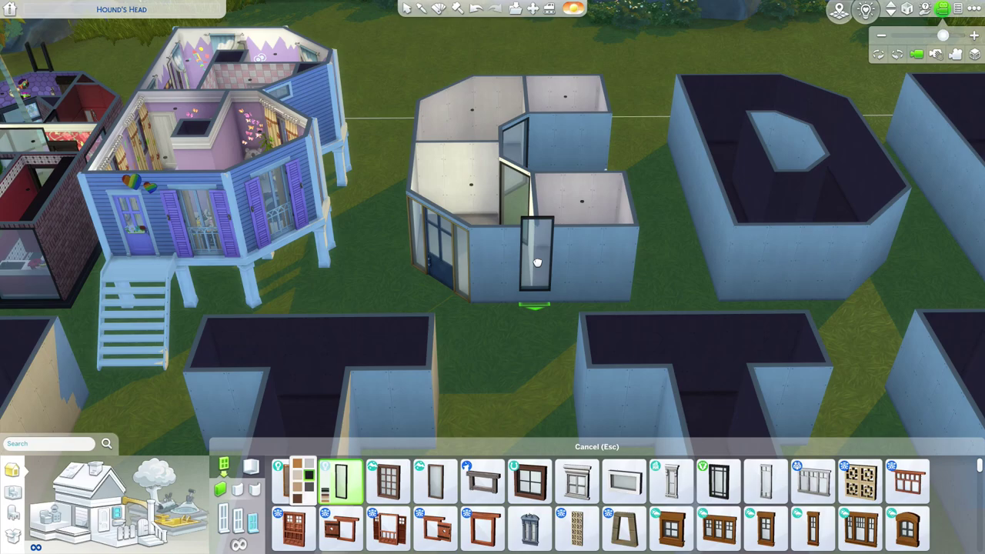
# Step: Place two more tall black-framed windows side by side in the straight front wall beside the entrance
pyautogui.keyDown('shift'); pyautogui.click(534, 285); pyautogui.keyUp('shift')
pyautogui.click(550, 287)
pyautogui.moveTo(549, 287); pyautogui.dragTo(612, 324)
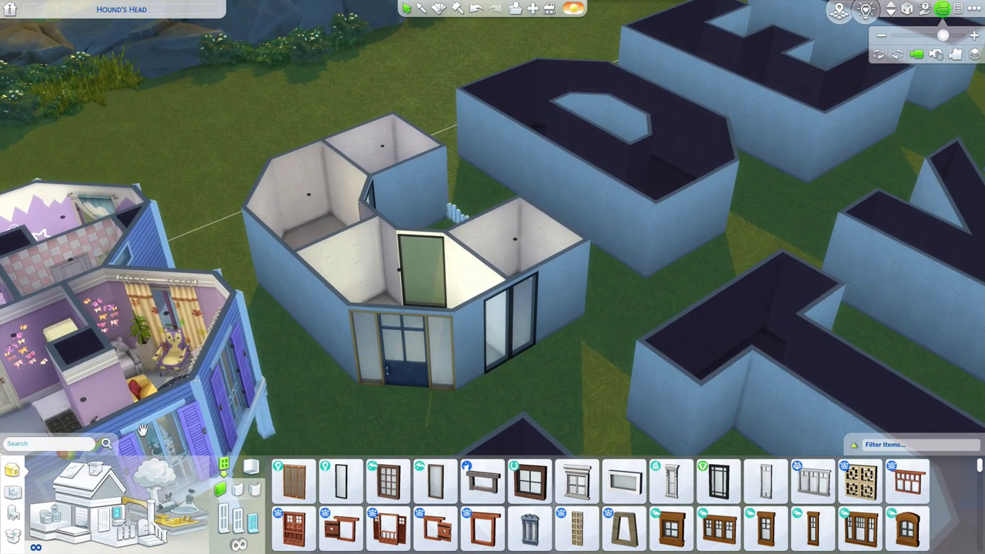
# Step: Cover the C-shaped building's roof with the dark starry swatch of the Overcast Over Your Head floor pattern
pyautogui.click(67, 532)
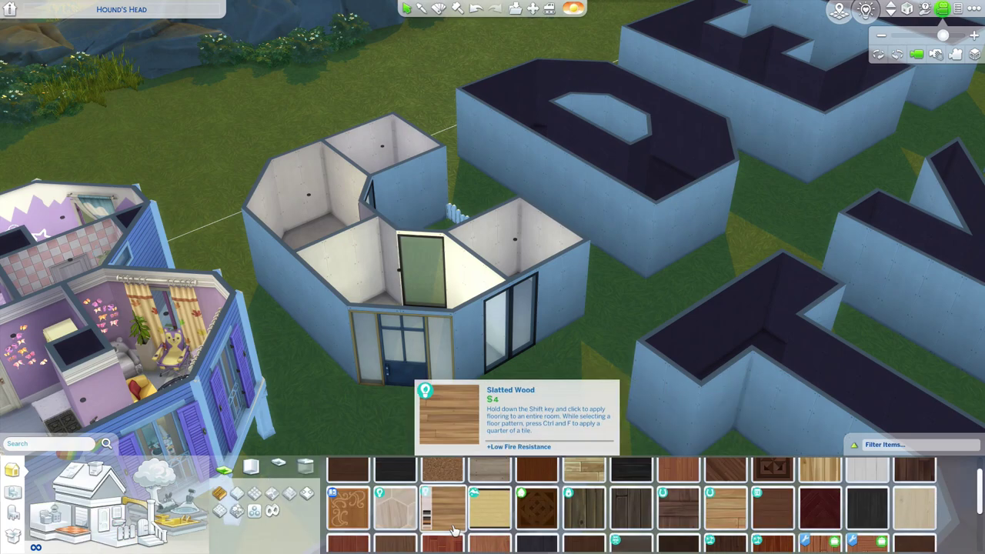
pyautogui.click(275, 515)
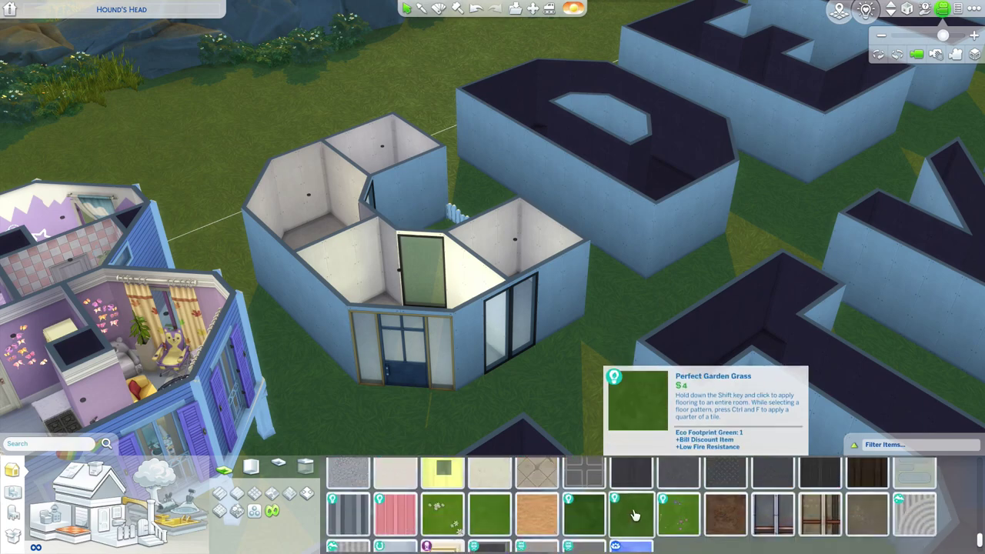
pyautogui.scroll(-1, 634, 516)
pyautogui.moveTo(620, 529)
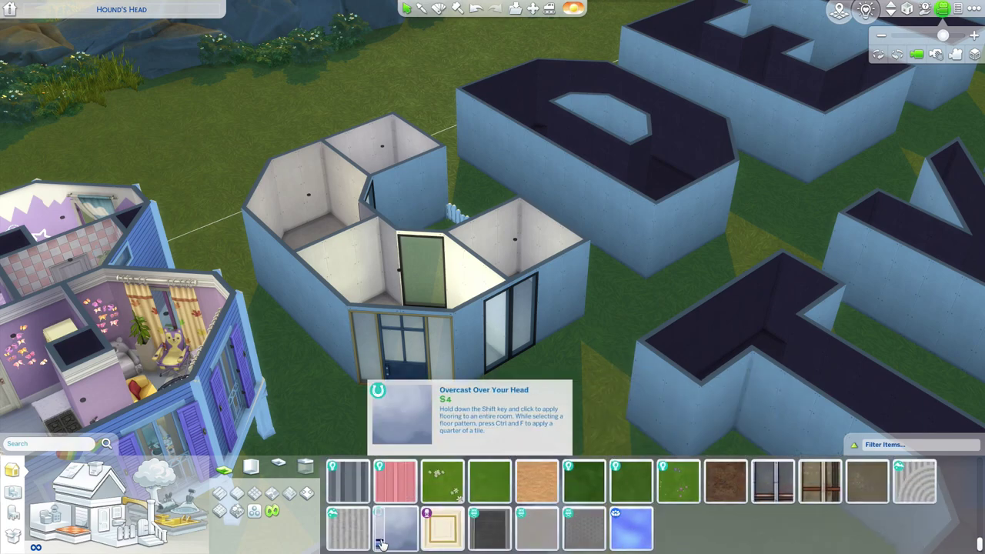
pyautogui.moveTo(379, 542)
pyautogui.click(364, 511)
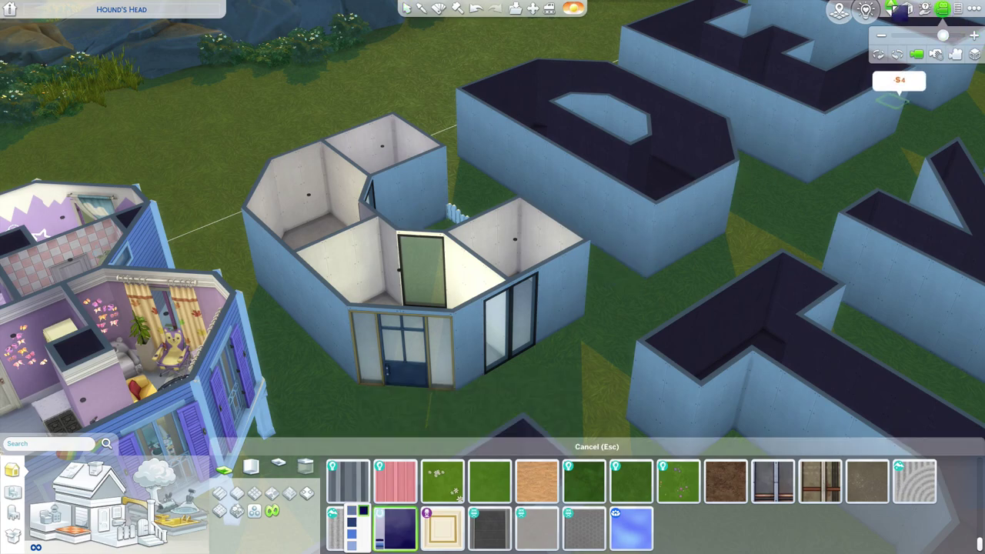
pyautogui.click(891, 8)
pyautogui.moveTo(394, 197); pyautogui.dragTo(320, 218)
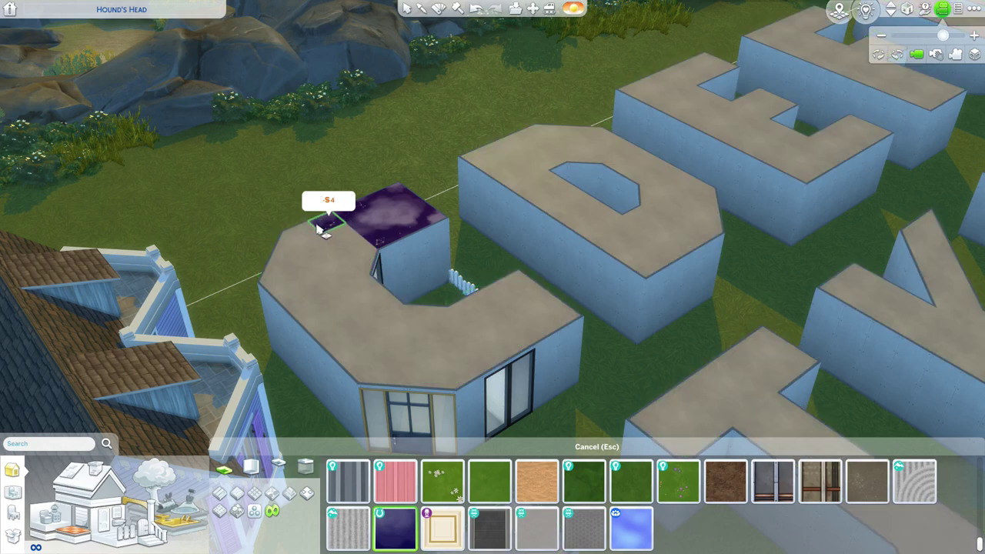
pyautogui.click(339, 310)
pyautogui.click(345, 324)
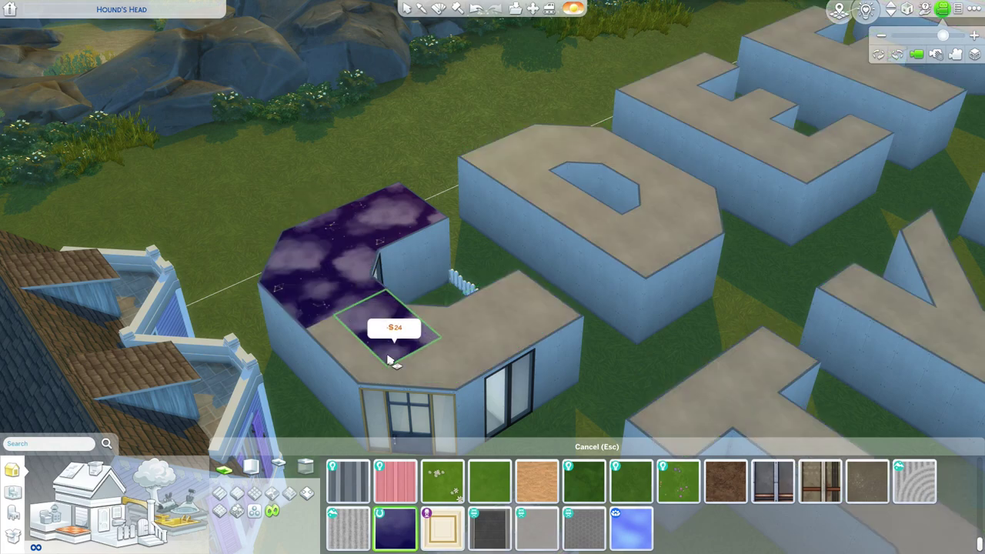
pyautogui.click(393, 383)
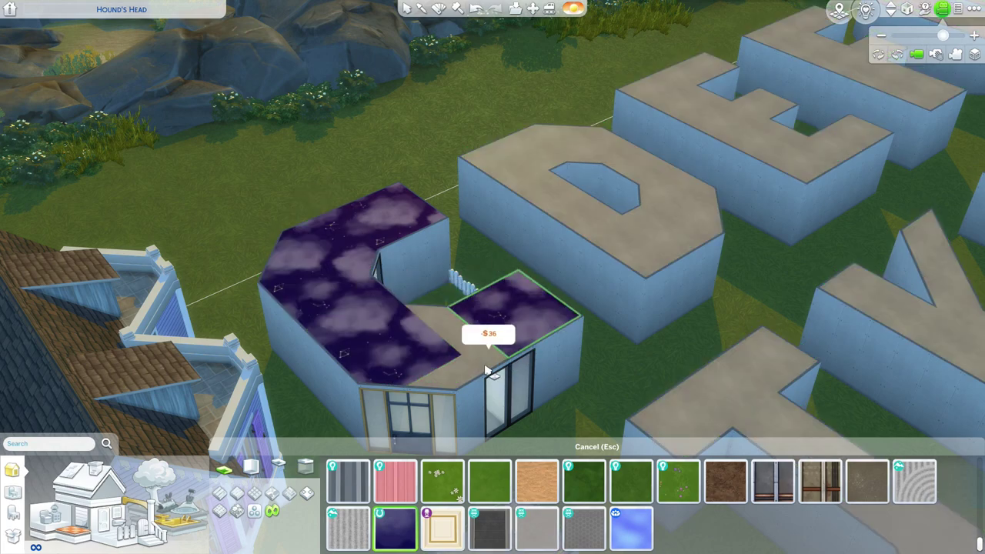
pyautogui.click(455, 341)
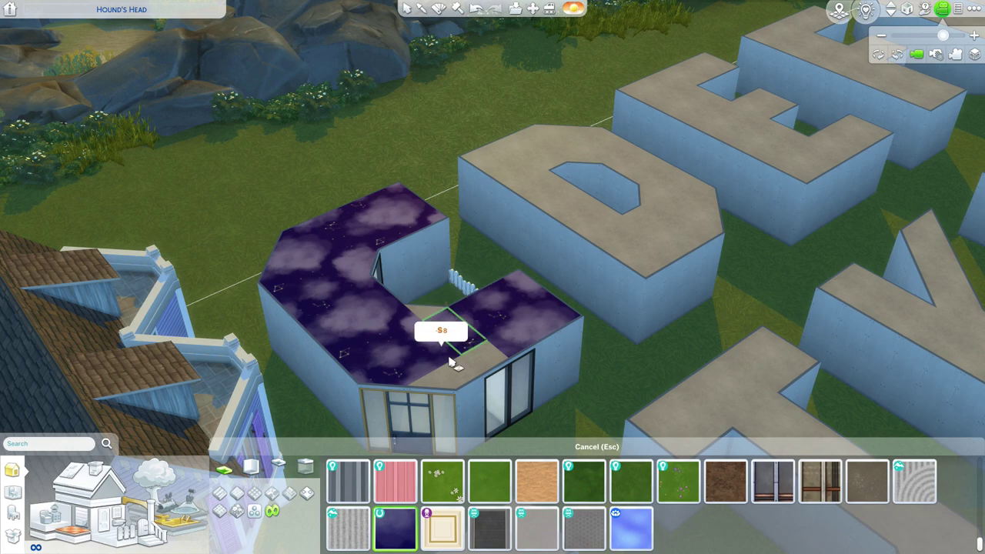
pyautogui.moveTo(454, 380); pyautogui.dragTo(453, 385)
pyautogui.moveTo(564, 295); pyautogui.dragTo(542, 285)
pyautogui.press('Escape')
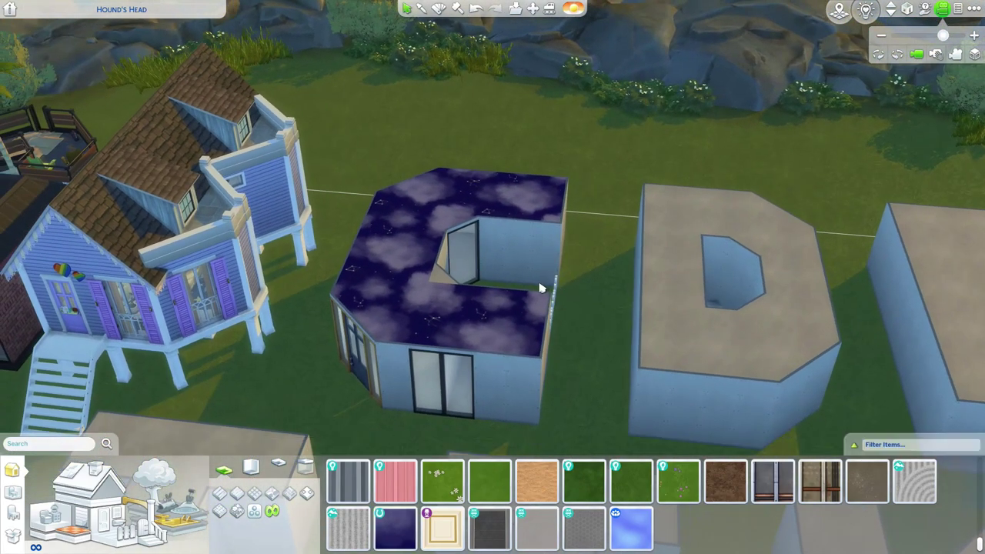
# Step: Fill the remaining bare triangular roof corner beside the courtyard with the same starry sky pattern
pyautogui.click(399, 528)
pyautogui.click(436, 279)
pyautogui.moveTo(564, 285); pyautogui.dragTo(563, 287)
pyautogui.press('Escape')
pyautogui.moveTo(534, 237); pyautogui.dragTo(542, 240)
pyautogui.press('.')
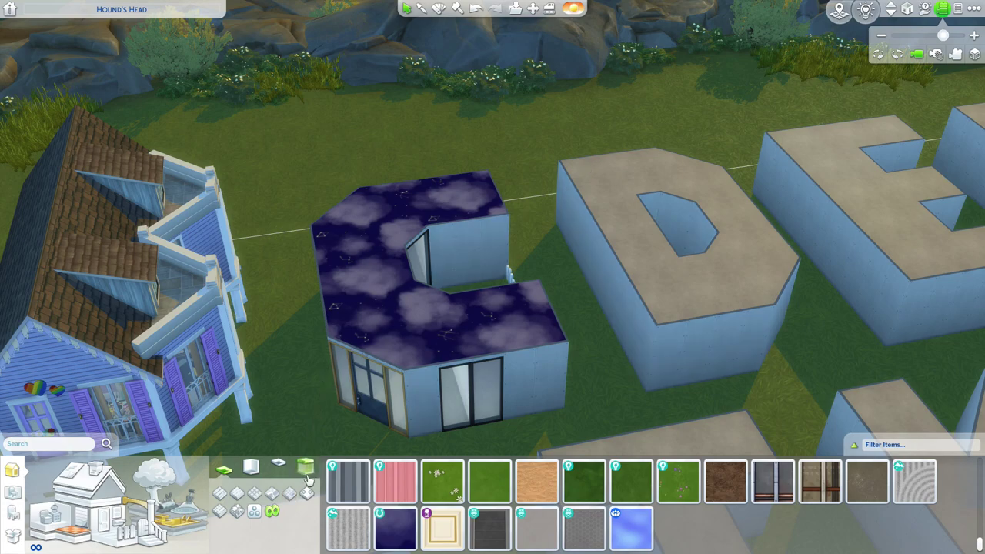
pyautogui.click(410, 541)
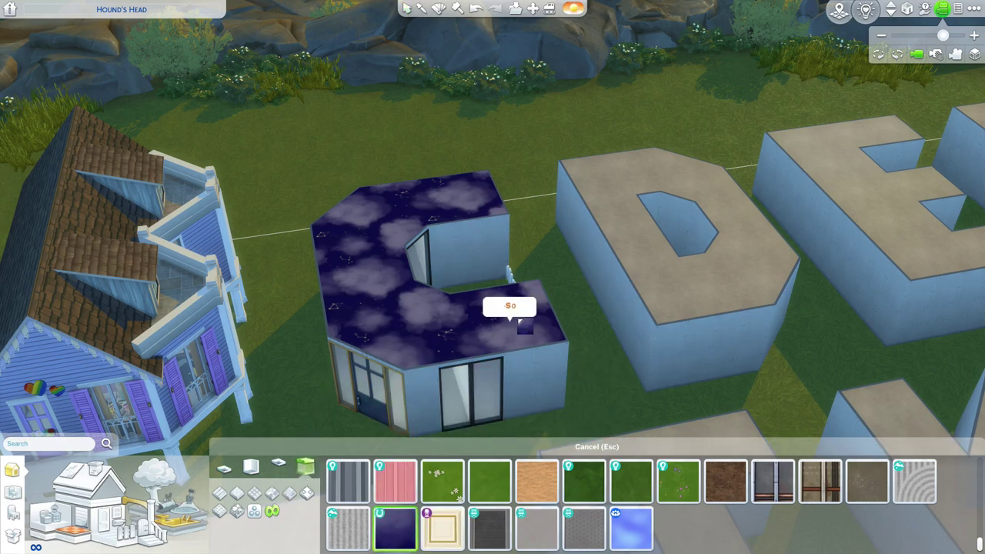
pyautogui.press('Escape')
# Step: Run a low black fence as trim around the whole roof edge of the C-shaped building, including the courtyard side
pyautogui.click(121, 543)
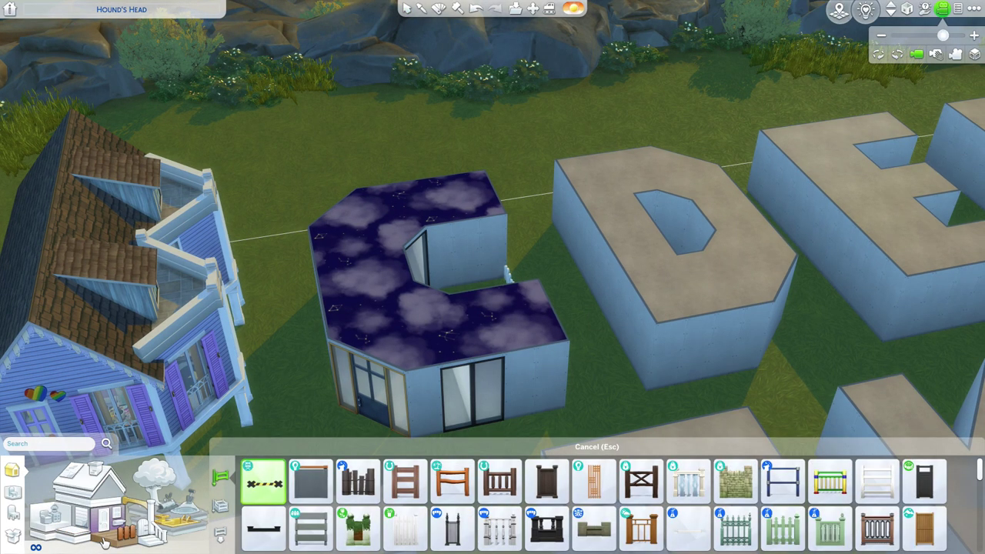
pyautogui.click(110, 523)
pyautogui.click(221, 529)
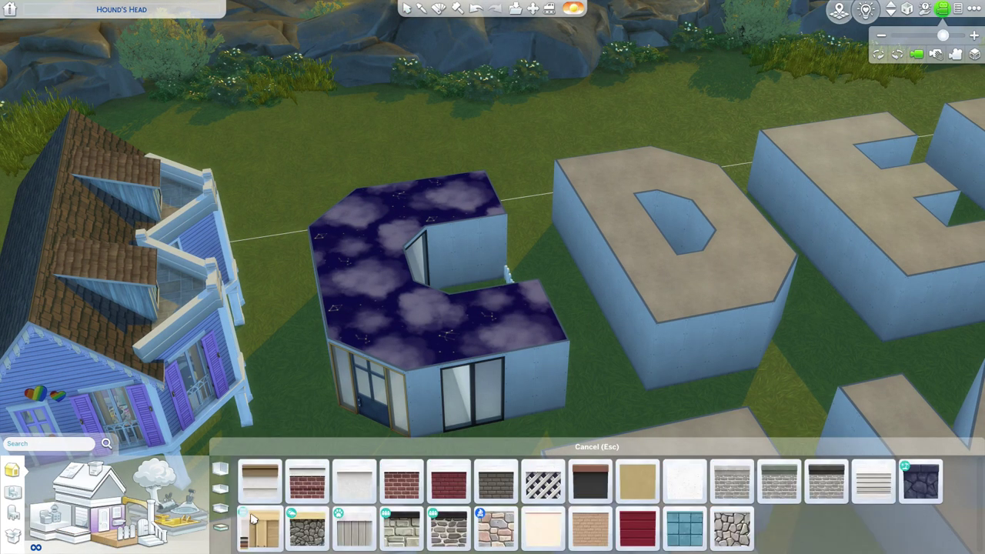
pyautogui.click(131, 531)
pyautogui.click(264, 530)
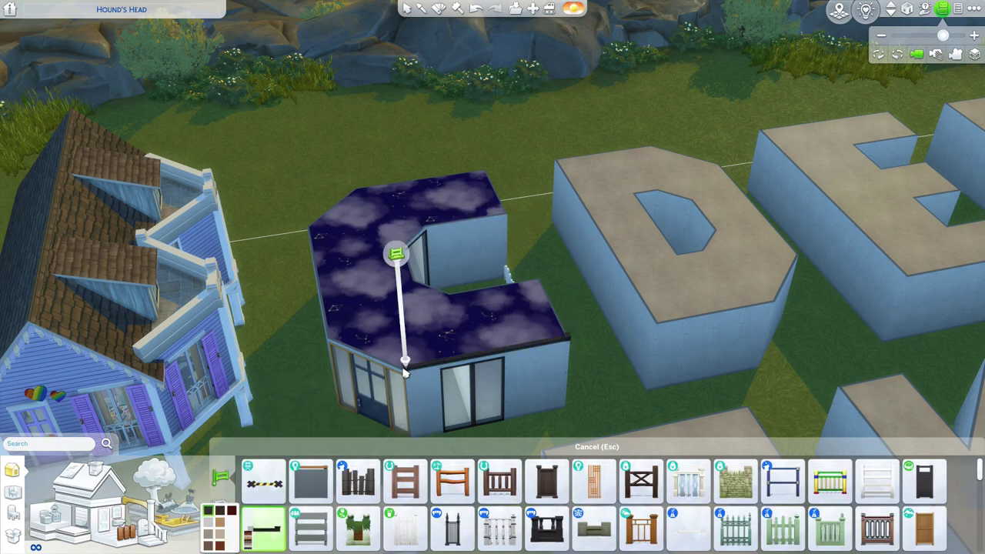
pyautogui.press('Escape')
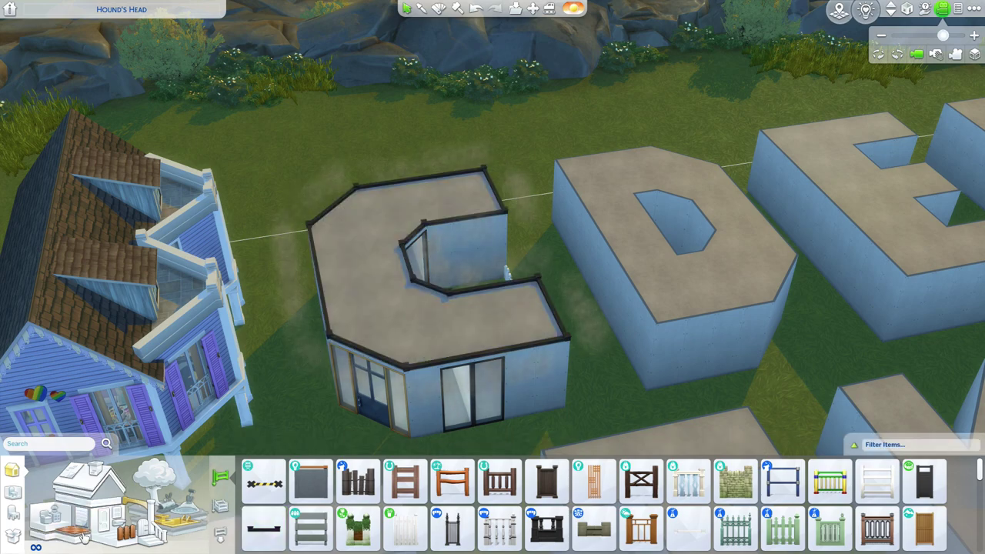
# Step: Fill the fenced roof of the C-shaped building with the dark starry swatch of the Overcast Over Your Head pattern
pyautogui.click(84, 537)
pyautogui.click(253, 512)
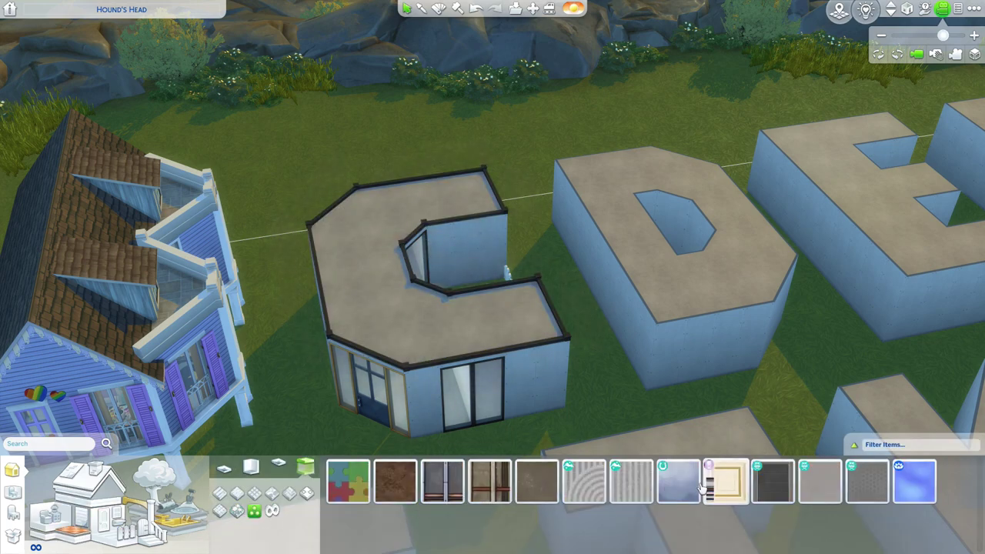
pyautogui.click(647, 463)
pyautogui.keyDown('shift'); pyautogui.click(467, 309); pyautogui.keyUp('shift')
pyautogui.moveTo(501, 354); pyautogui.dragTo(454, 356)
pyautogui.press('Escape')
pyautogui.scroll(3, 578, 369)
# Step: Cover all exterior walls of the C-shaped building, including the courtyard walls, with a black patterned wall covering
pyautogui.click(85, 509)
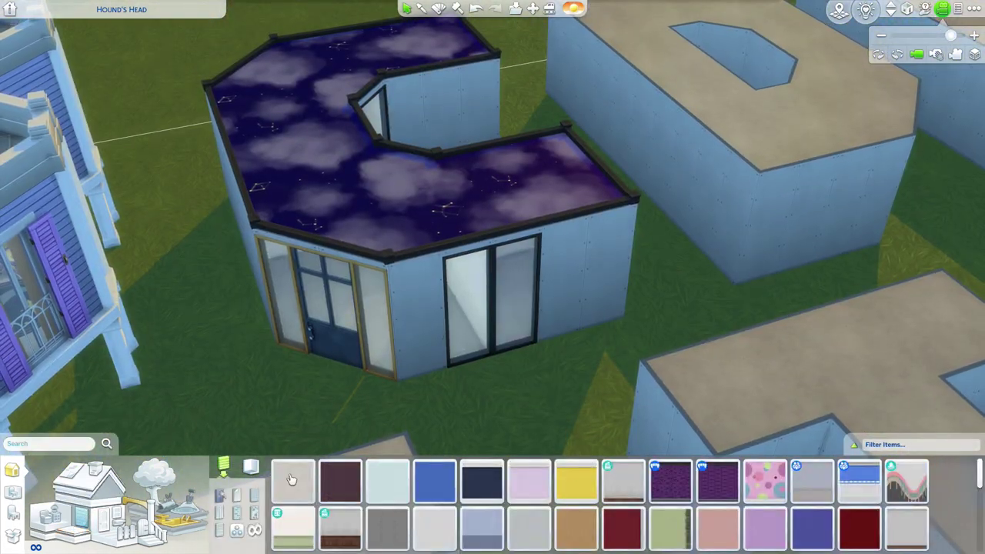
pyautogui.scroll(-1, 730, 523)
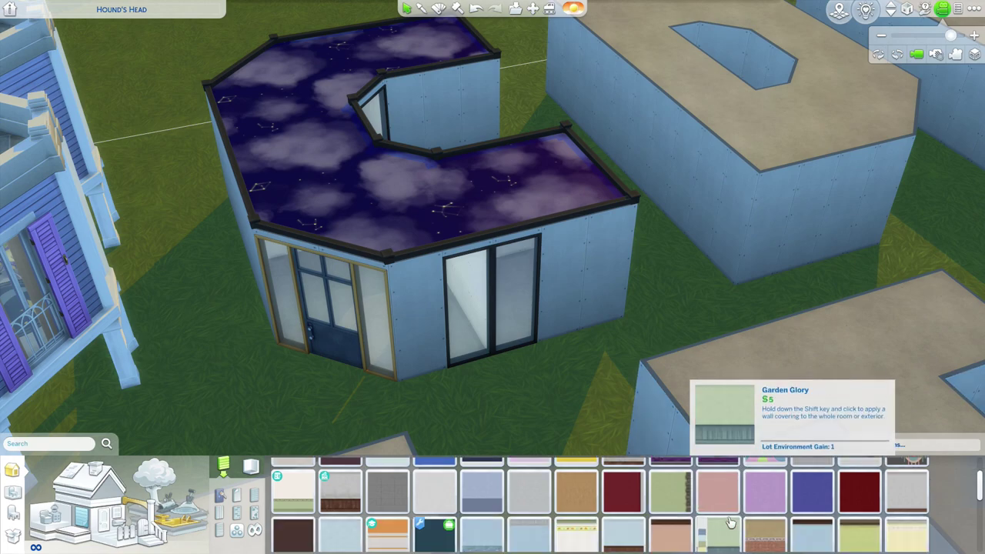
pyautogui.scroll(3, 728, 485)
pyautogui.scroll(-1, 565, 513)
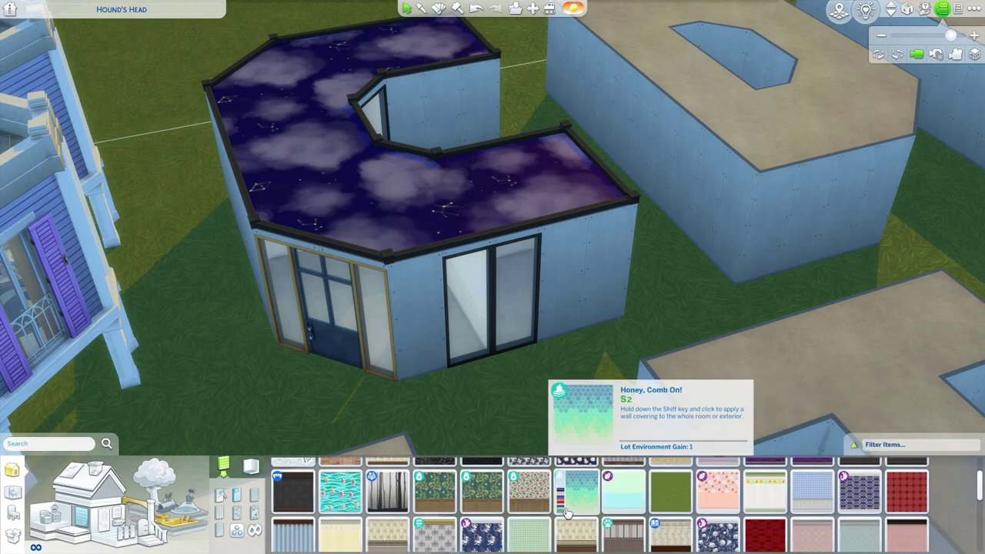
pyautogui.click(342, 478)
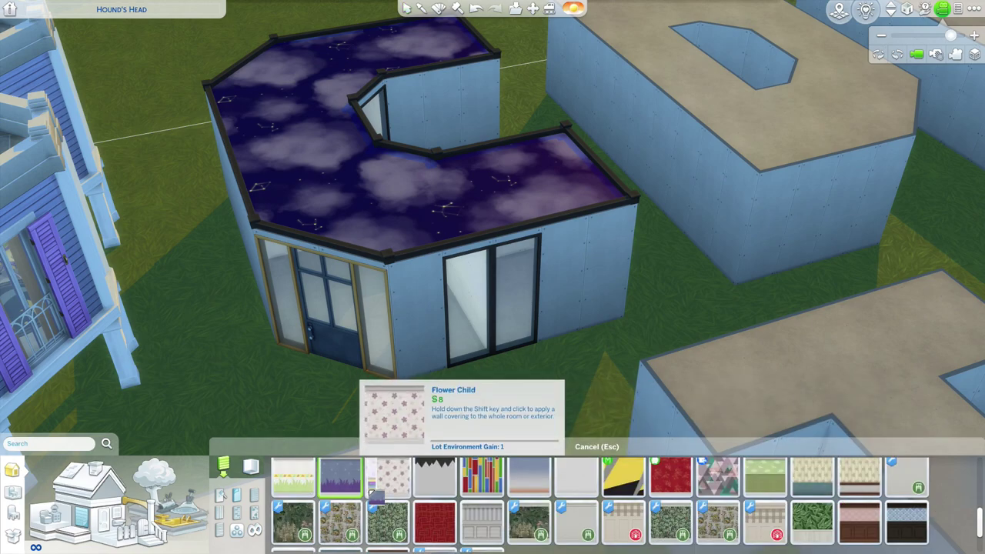
pyautogui.scroll(-3, 375, 497)
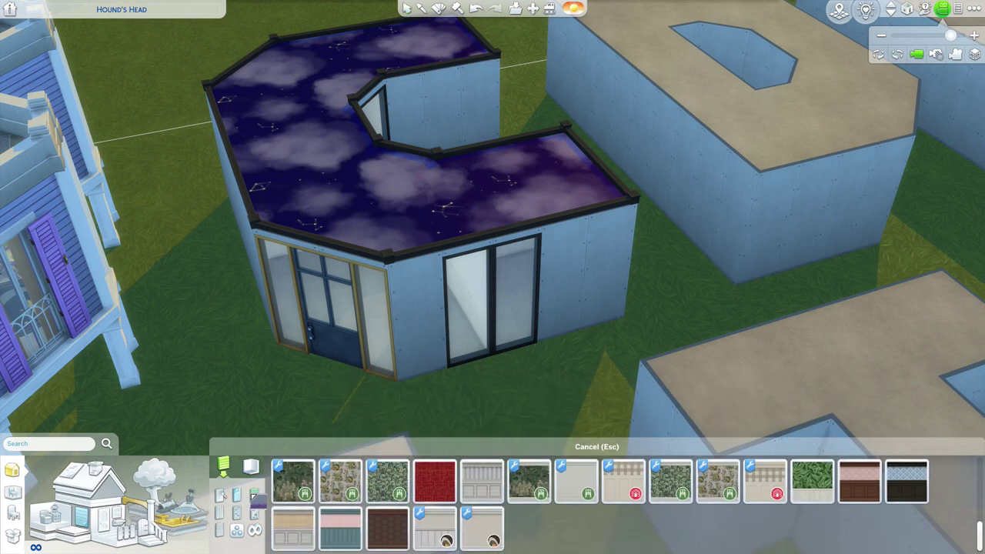
pyautogui.scroll(-2, 642, 524)
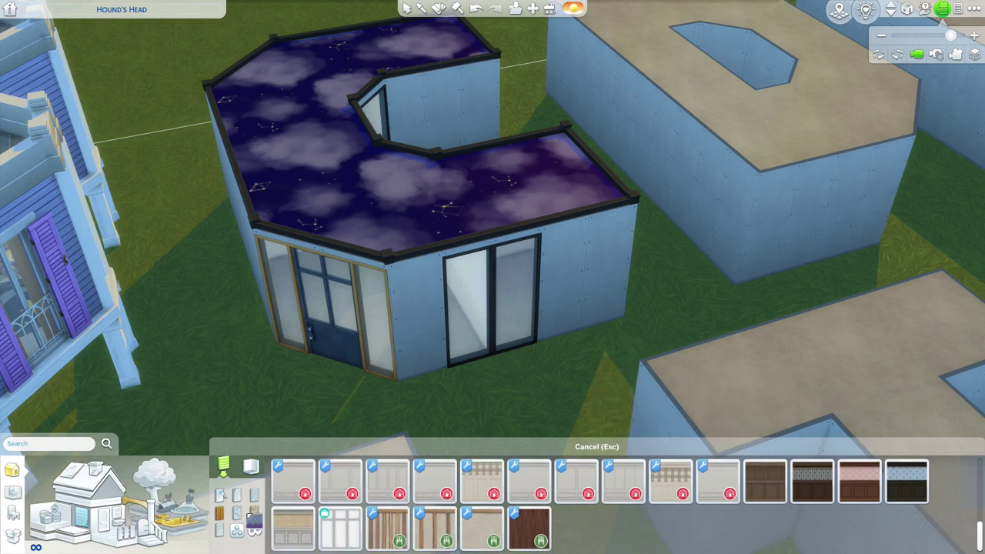
pyautogui.scroll(5, 498, 510)
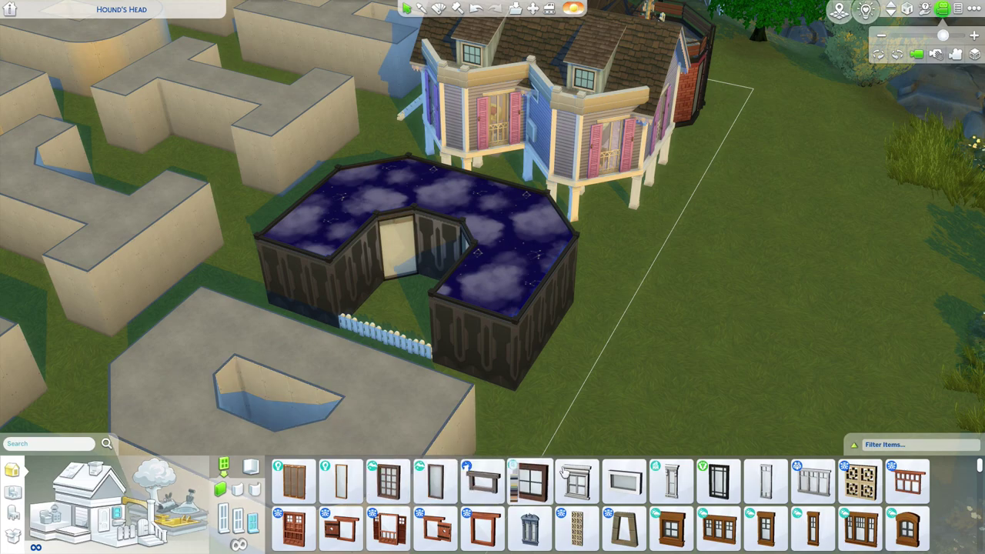
# Step: Place black Modern Awning windows high in two outer walls of the end room at the back of the C-shaped building
pyautogui.scroll(-3, 699, 513)
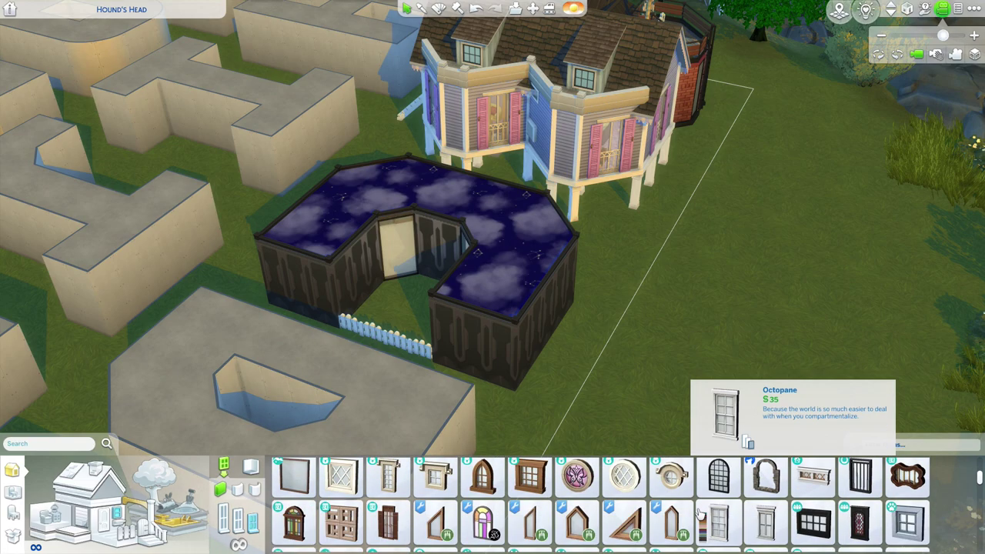
pyautogui.scroll(-5, 699, 513)
pyautogui.scroll(-3, 699, 513)
pyautogui.scroll(-3, 699, 513)
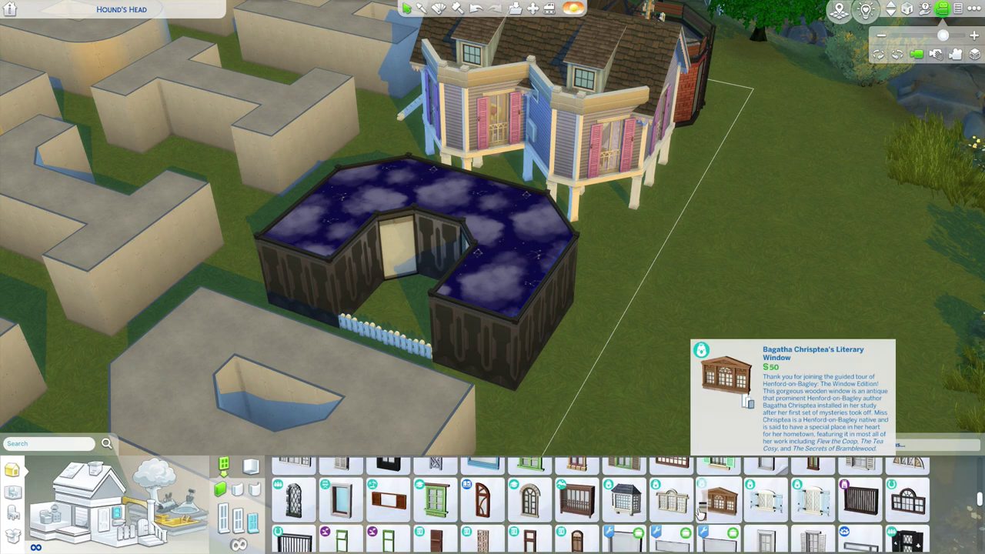
pyautogui.scroll(-1, 543, 520)
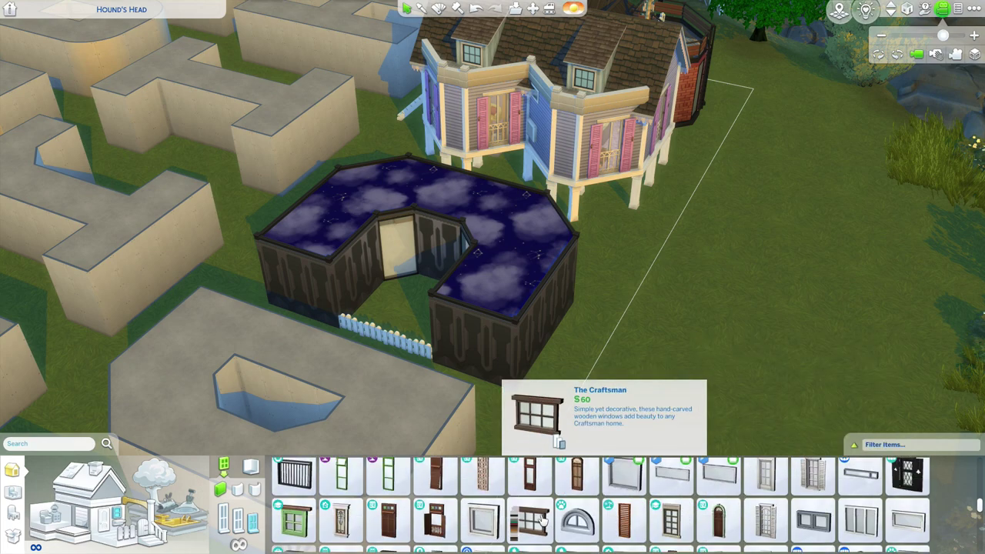
pyautogui.click(908, 521)
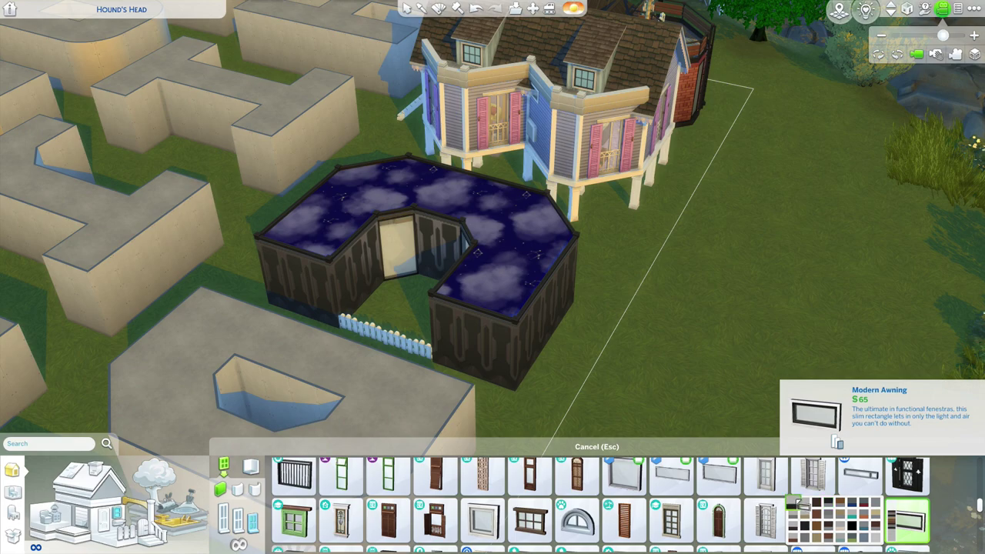
pyautogui.click(851, 526)
pyautogui.moveTo(513, 280); pyautogui.dragTo(541, 283)
pyautogui.click(473, 334)
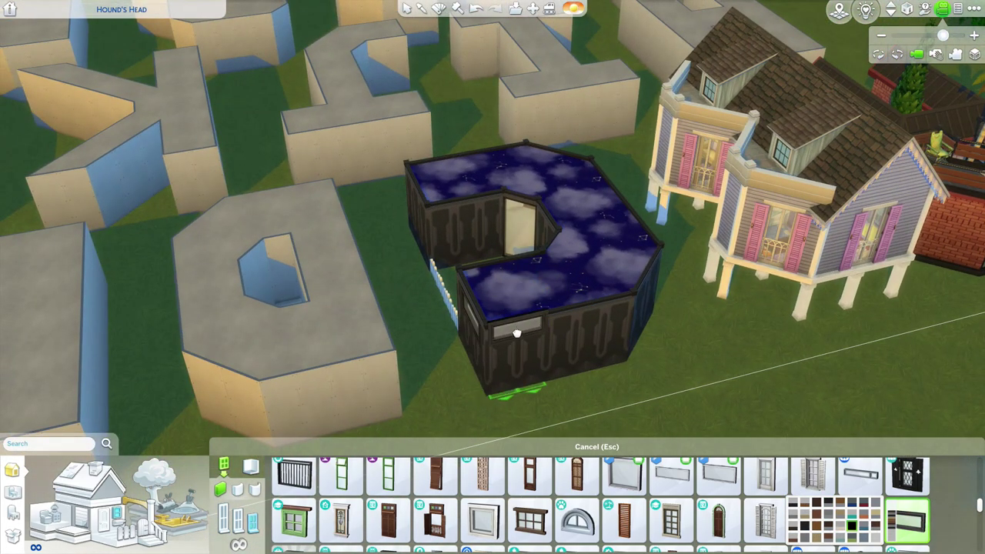
pyautogui.click(538, 333)
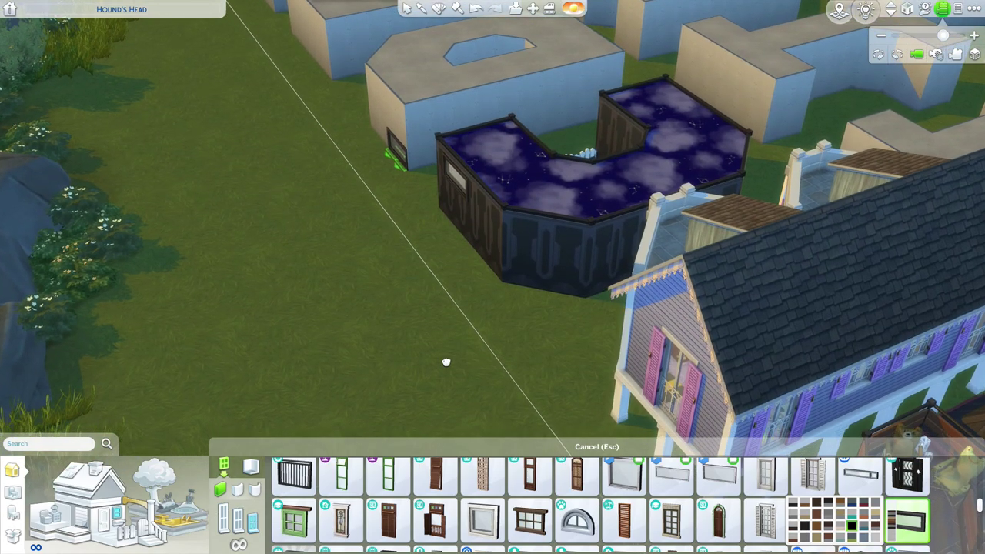
pyautogui.press('Escape')
# Step: Recolor the front entrance's A Whole Lotta Door to the black swatch and set it in the angled front wall
pyautogui.moveTo(800, 316); pyautogui.dragTo(715, 239)
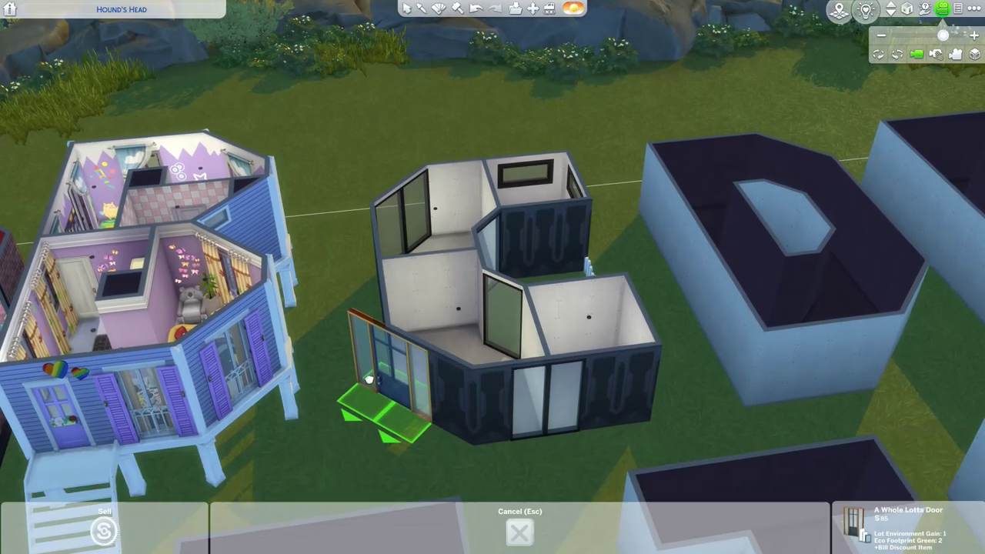
pyautogui.press('Escape')
pyautogui.click(419, 332)
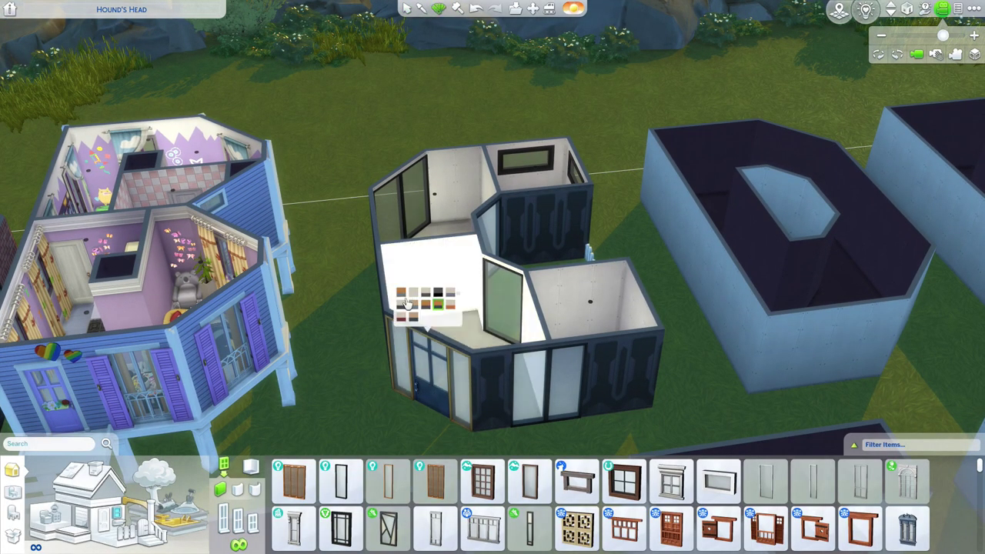
pyautogui.click(413, 318)
pyautogui.click(907, 9)
pyautogui.click(907, 10)
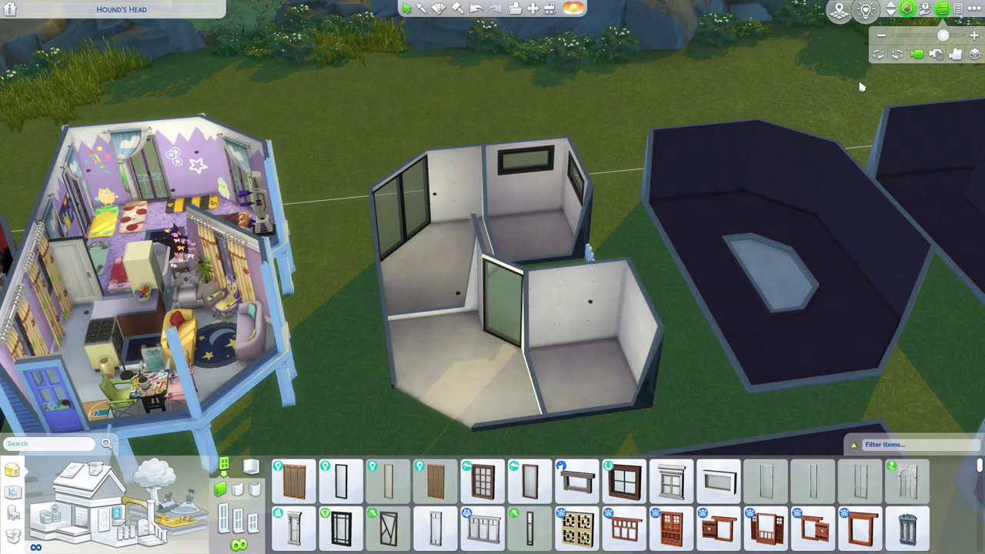
pyautogui.scroll(3, 460, 424)
pyautogui.click(378, 403)
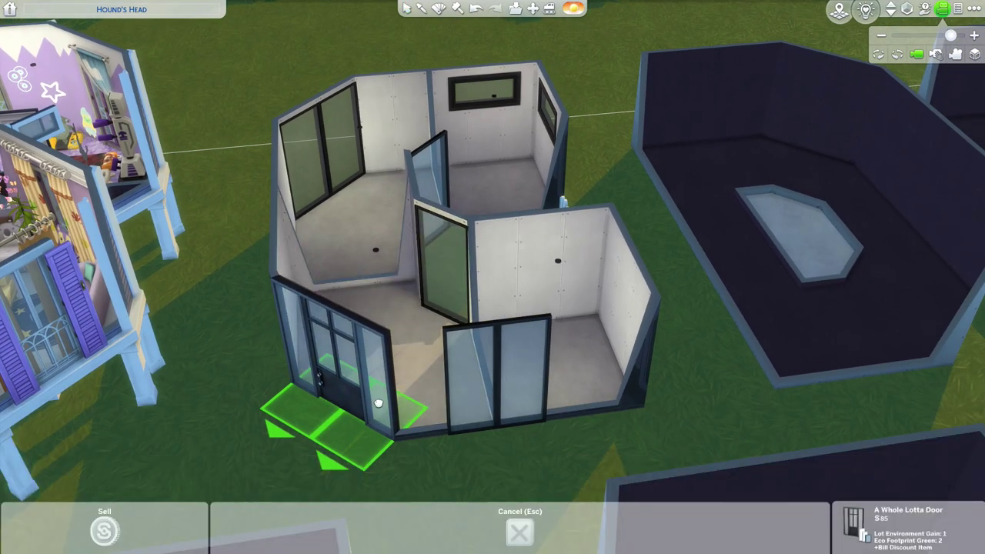
pyautogui.click(378, 403)
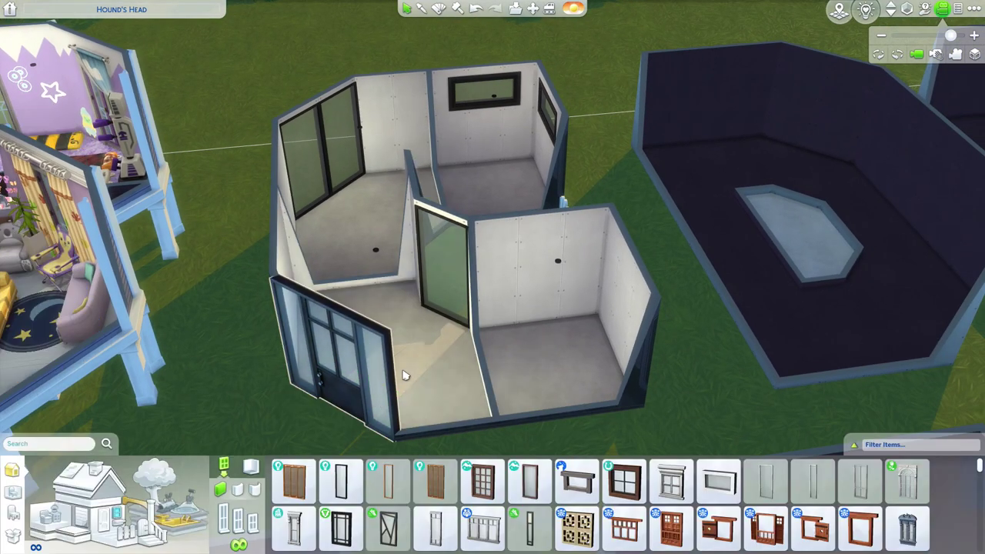
pyautogui.press('w')
pyautogui.press('d')
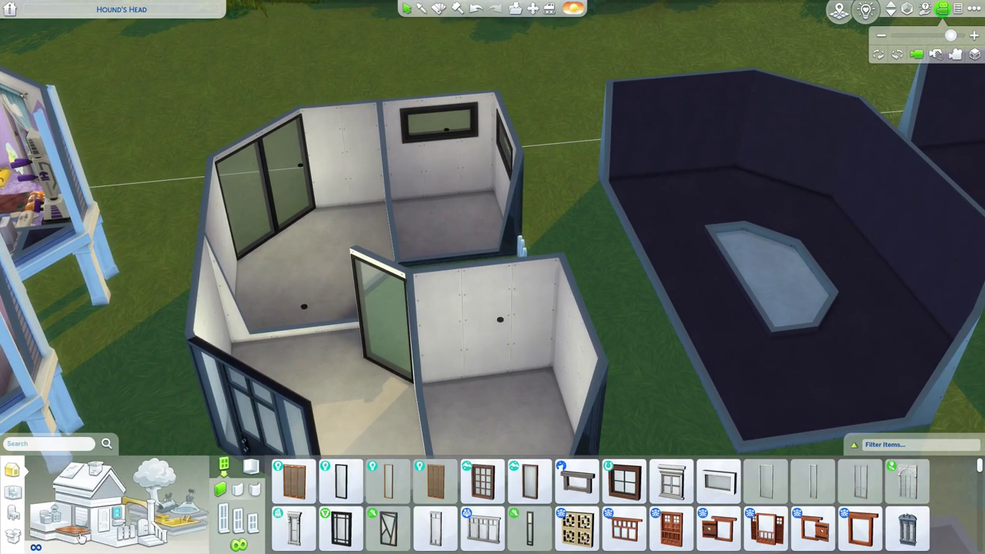
# Step: Lay the light grey swatch of Decoder Tile flooring in the two end rooms of the C-shaped building
pyautogui.click(81, 538)
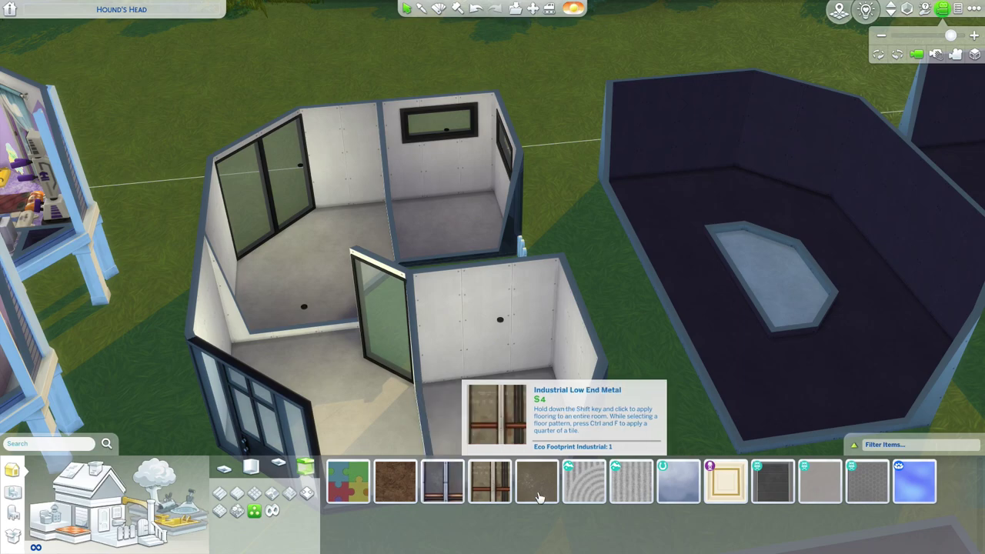
pyautogui.click(272, 511)
pyautogui.scroll(-2, 698, 487)
pyautogui.scroll(-2, 699, 488)
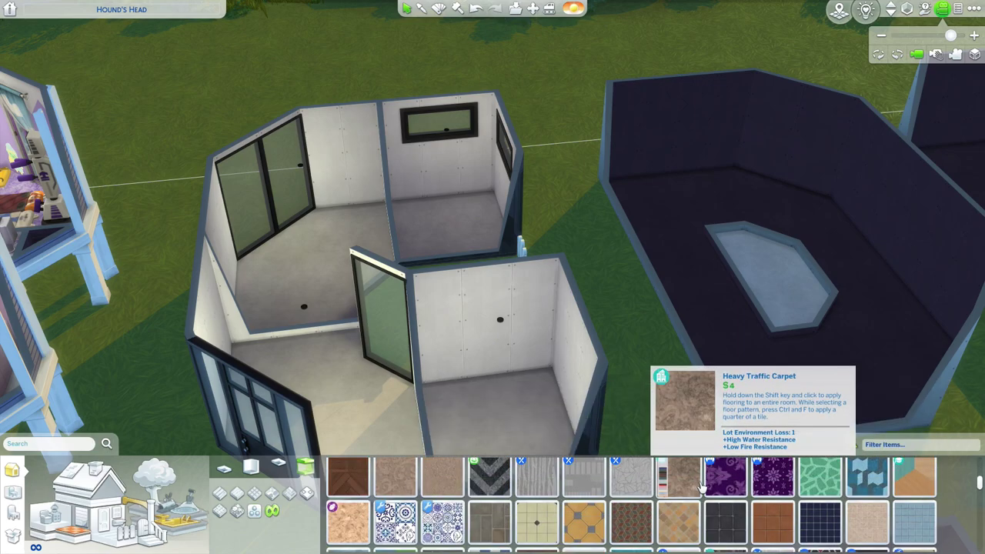
pyautogui.scroll(1, 700, 486)
pyautogui.scroll(-3, 918, 521)
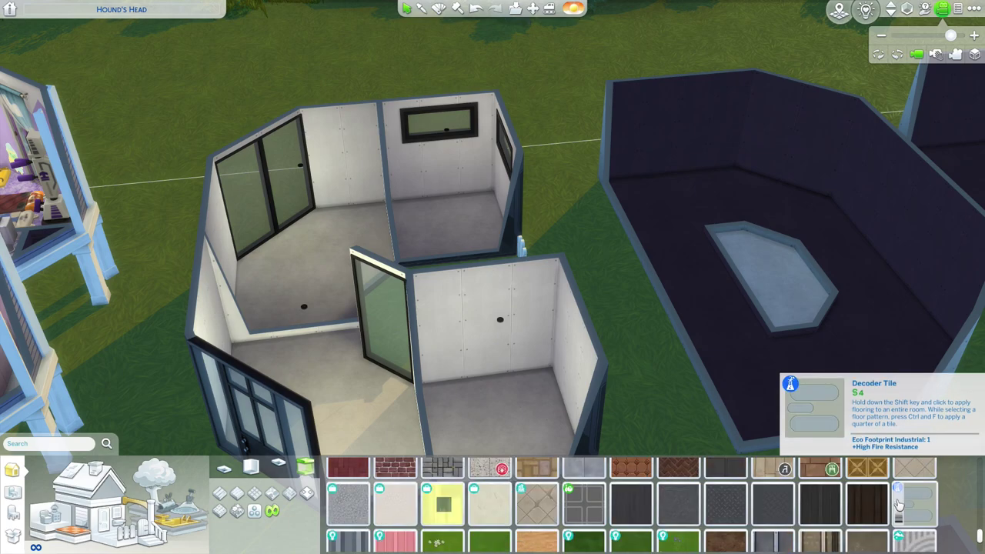
pyautogui.click(878, 500)
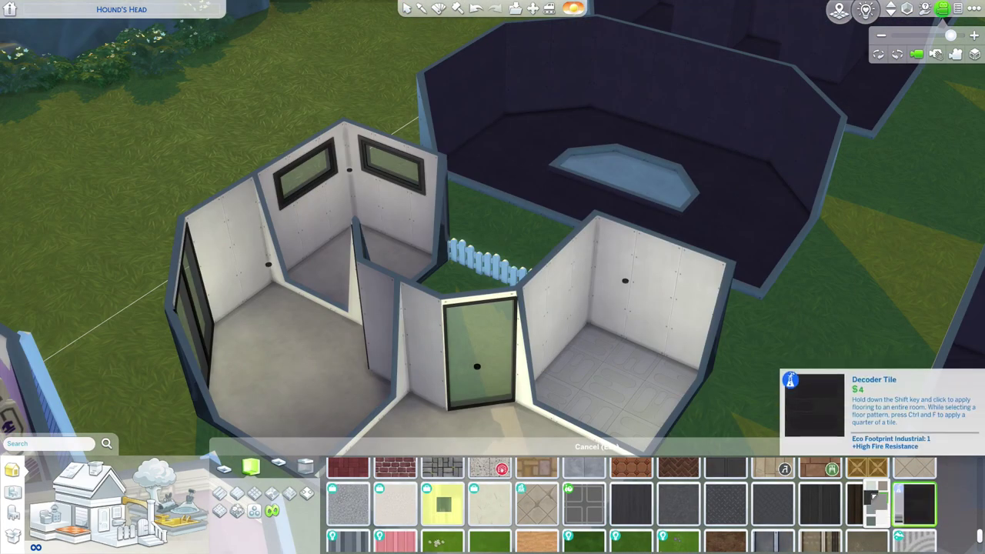
pyautogui.click(883, 499)
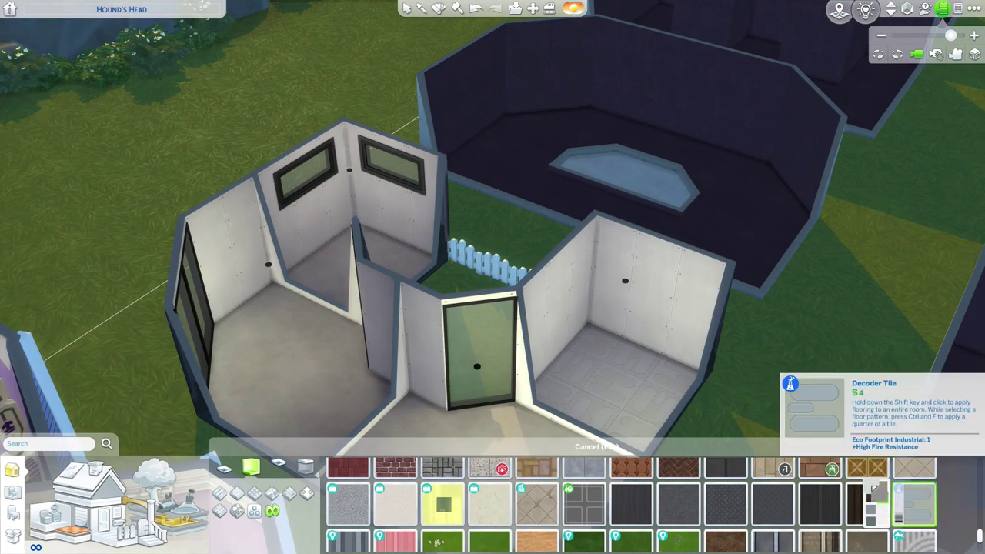
pyautogui.moveTo(314, 347); pyautogui.dragTo(327, 385)
# Step: Cover the floors of the two middle rooms of the C-shaped building with a grey tile of interlocking square outlines
pyautogui.scroll(-2, 514, 492)
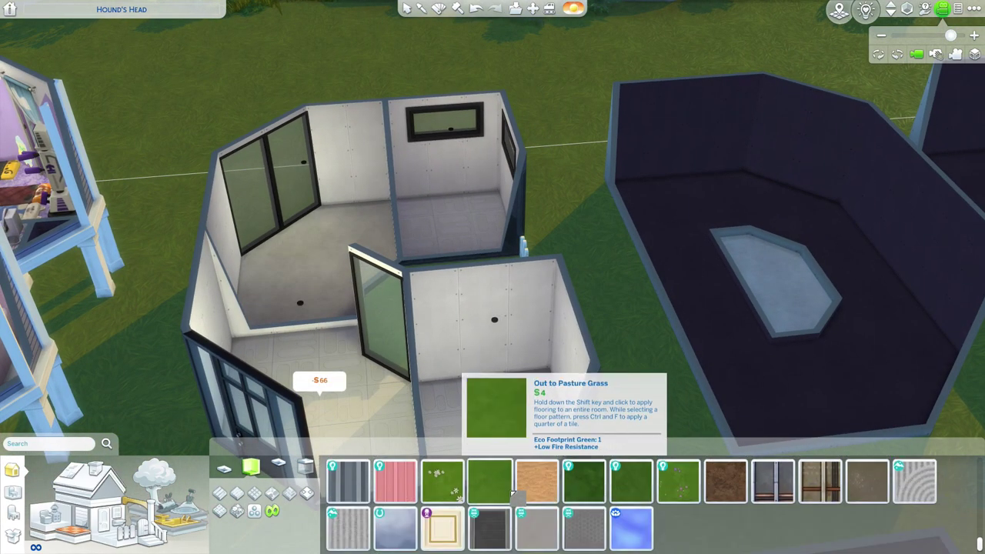
pyautogui.click(585, 527)
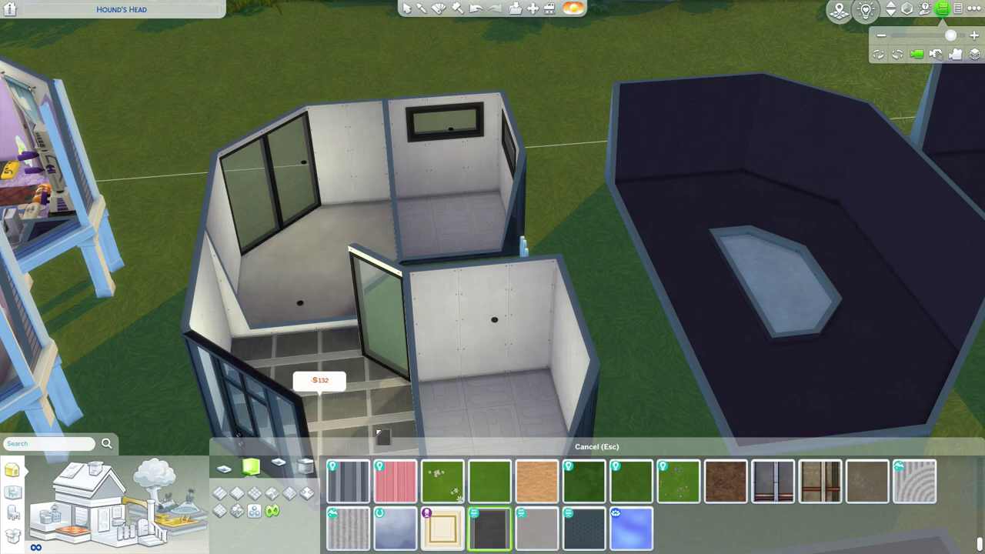
pyautogui.click(537, 527)
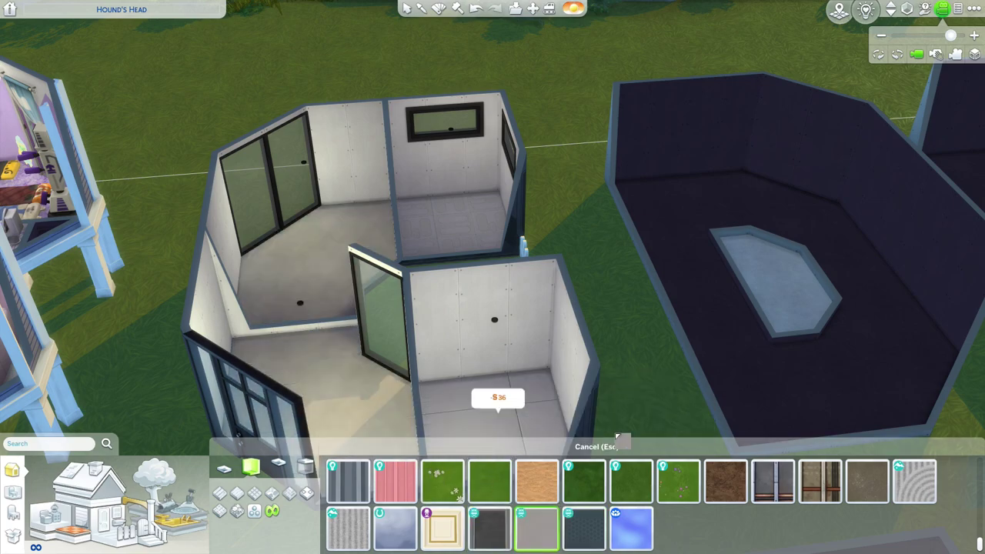
pyautogui.click(774, 481)
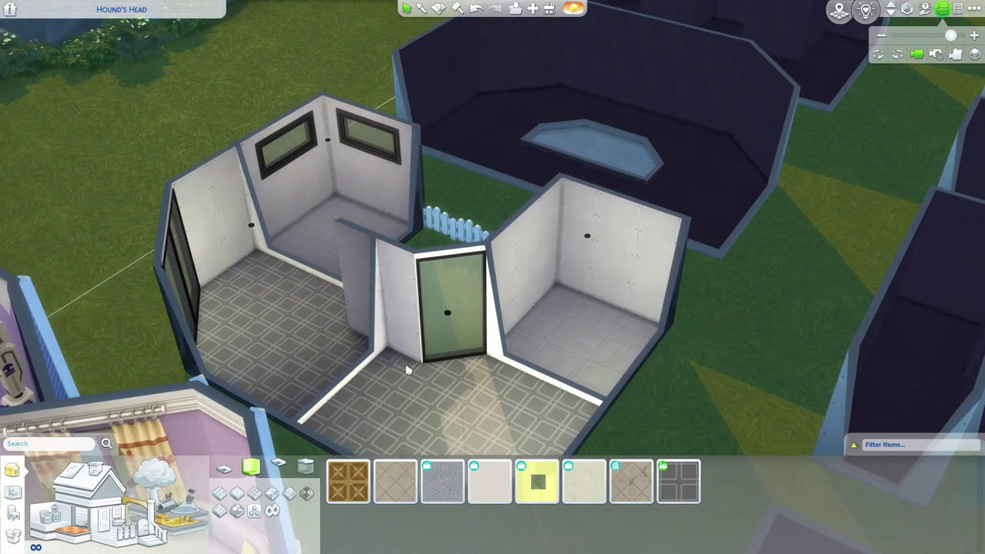
# Step: Cover the walls of the windowless end room with the dark swatch of Slate-ly Tiled
pyautogui.click(83, 522)
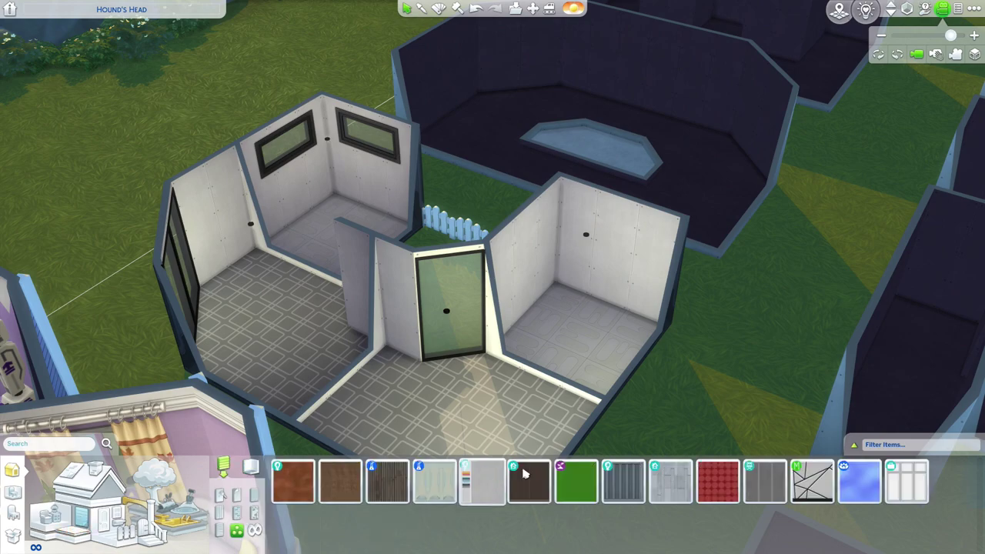
pyautogui.click(666, 498)
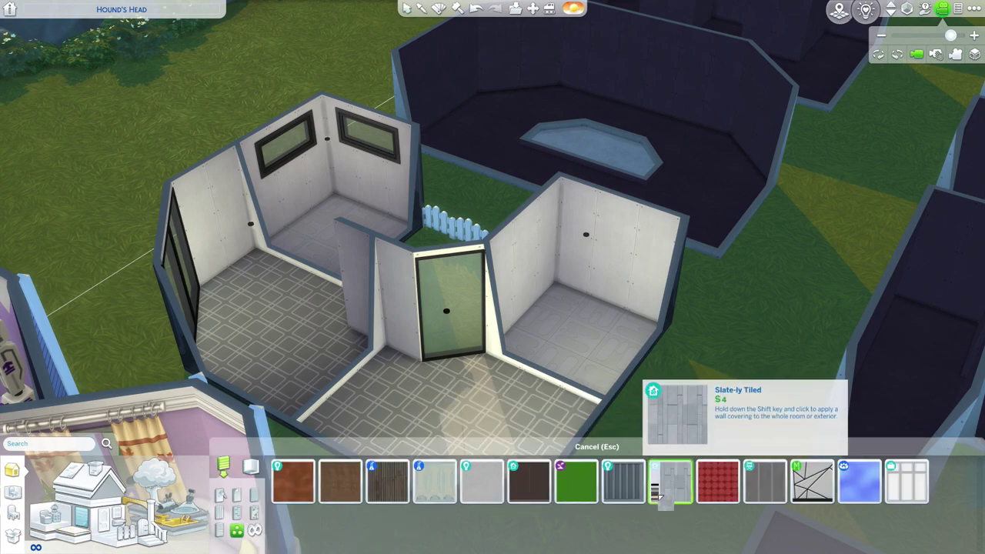
pyautogui.keyDown('shift'); pyautogui.click(583, 238); pyautogui.keyUp('shift')
pyautogui.moveTo(671, 218); pyautogui.dragTo(660, 304)
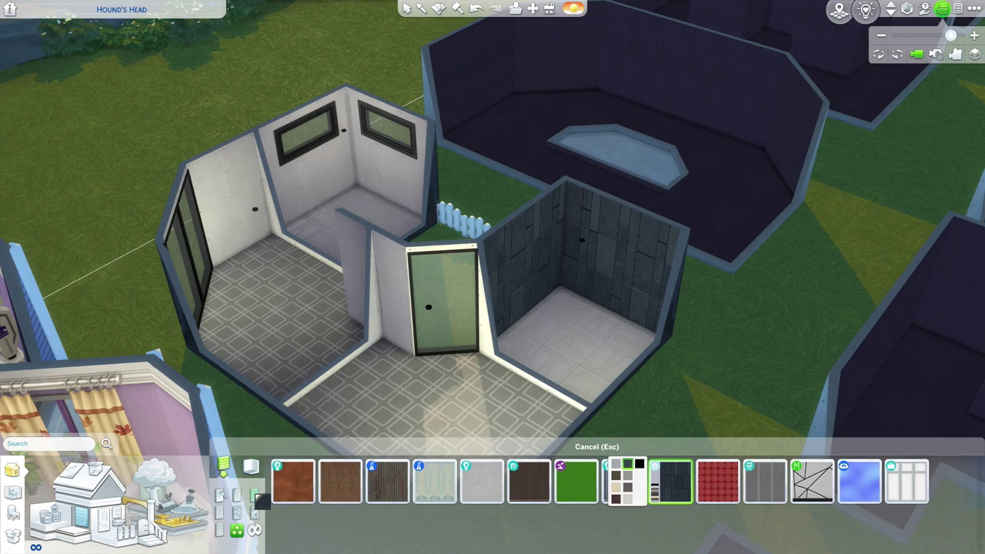
pyautogui.click(627, 481)
pyautogui.scroll(-1, 563, 526)
pyautogui.scroll(-2, 563, 526)
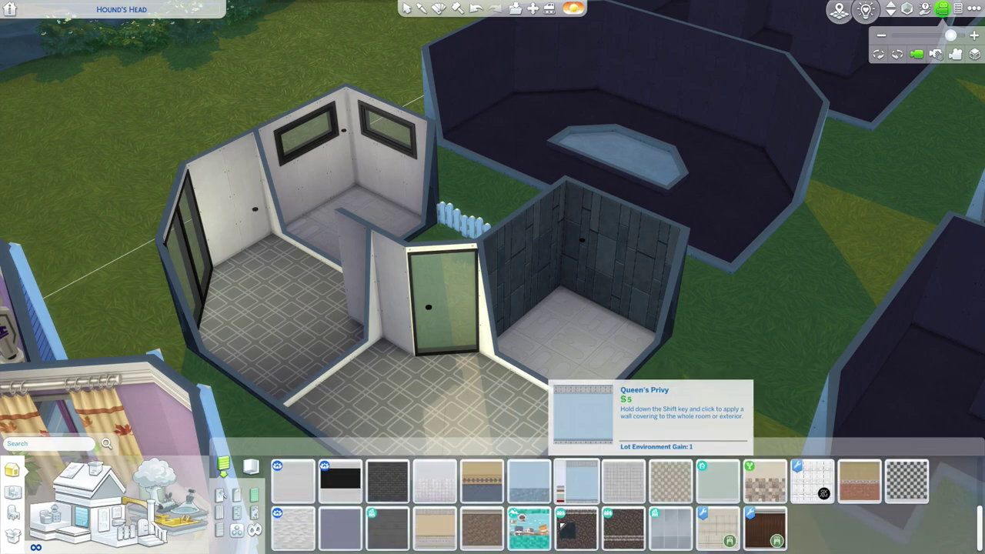
pyautogui.click(528, 529)
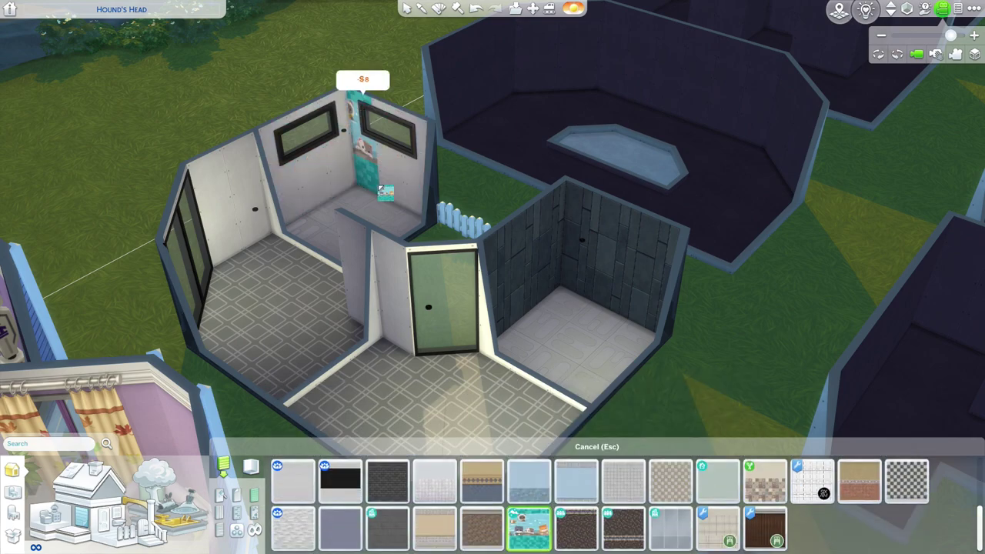
pyautogui.press('Escape')
# Step: Cover the walls of the end room with the awning windows in the light grey swatch of the large-tile wall covering
pyautogui.scroll(4, 402, 323)
pyautogui.moveTo(411, 330); pyautogui.dragTo(486, 264)
pyautogui.moveTo(513, 529)
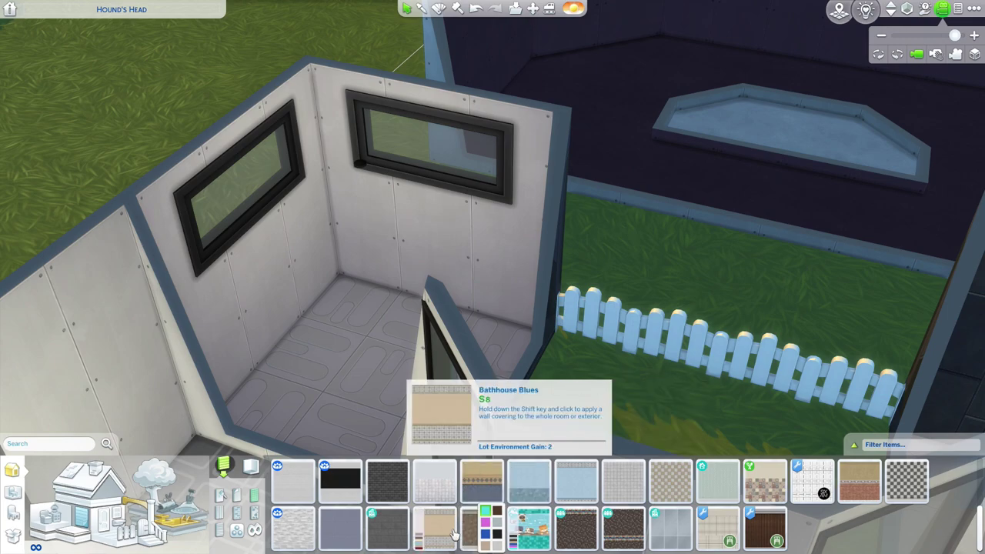
pyautogui.scroll(2, 454, 535)
pyautogui.scroll(-2, 454, 535)
pyautogui.click(666, 526)
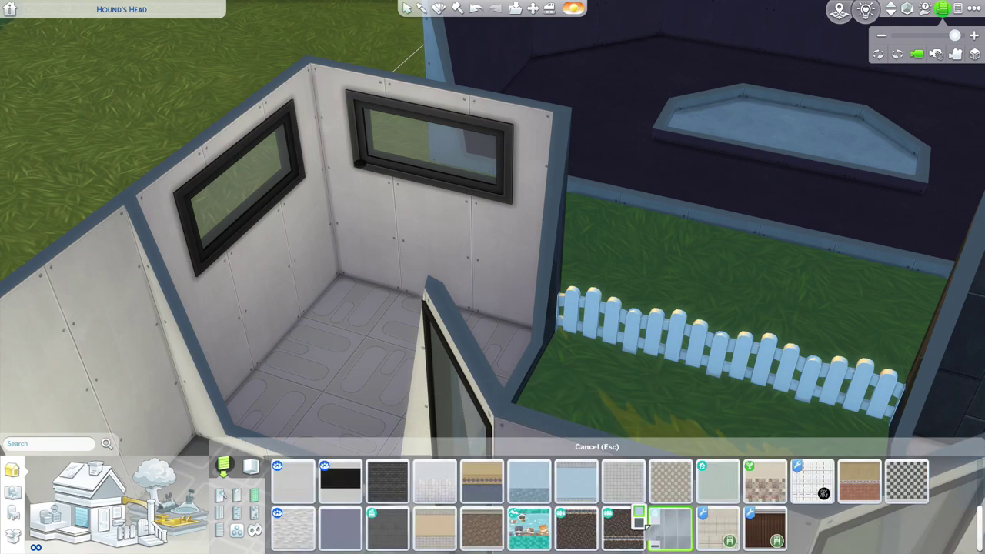
pyautogui.click(639, 524)
pyautogui.keyDown('shift'); pyautogui.click(402, 218); pyautogui.keyUp('shift')
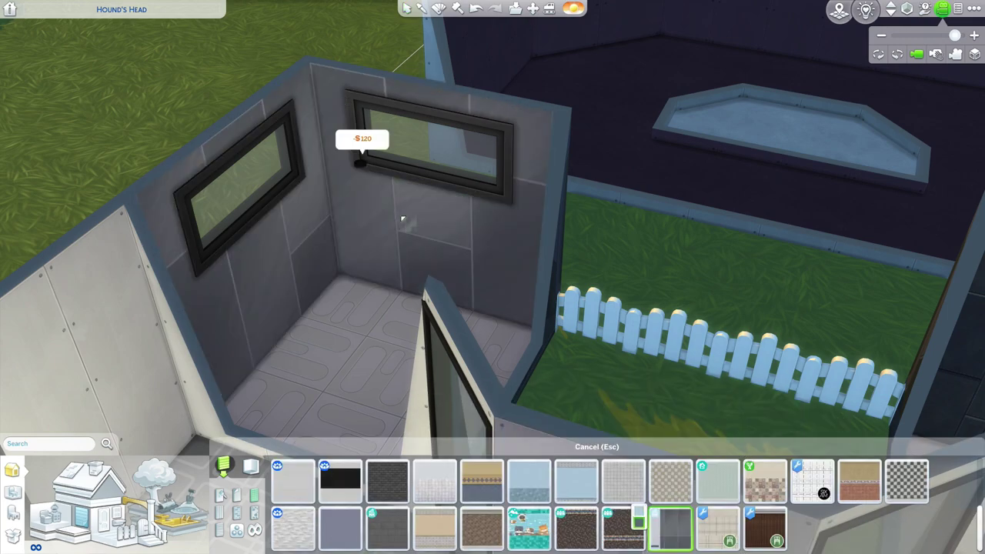
pyautogui.keyDown('shift'); pyautogui.click(402, 219); pyautogui.keyUp('shift')
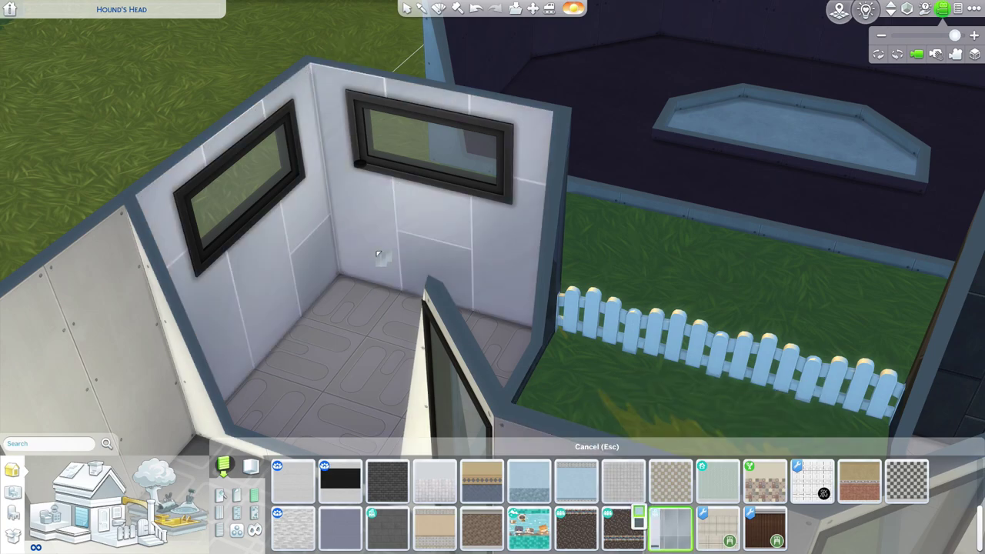
pyautogui.scroll(-3, 364, 339)
pyautogui.press('Escape')
pyautogui.press('Escape')
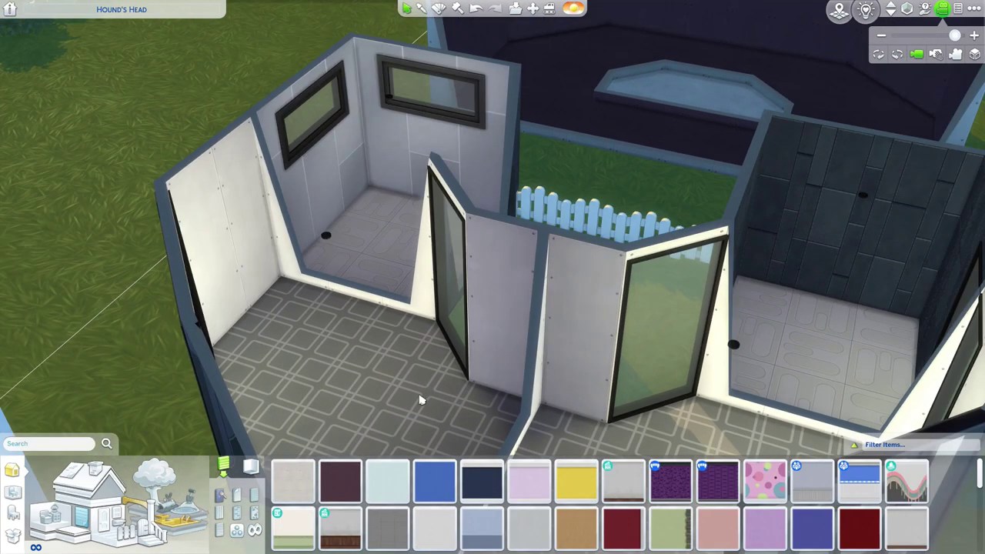
# Step: Cover the walls of the middle room beside the awning-window room with the blue wallpaper that has purple grass along its base
pyautogui.scroll(-1, 567, 520)
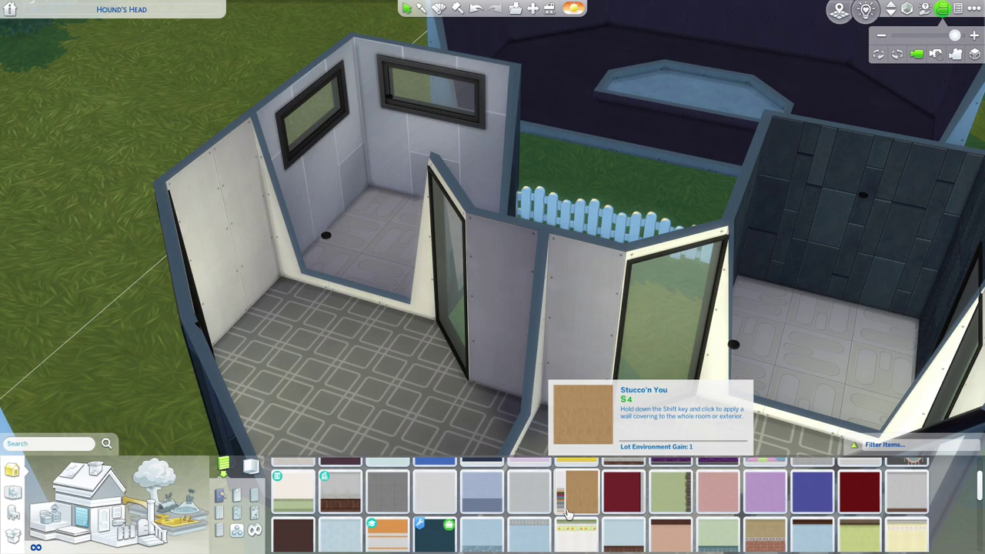
pyautogui.scroll(-1, 567, 516)
pyautogui.scroll(-1, 567, 514)
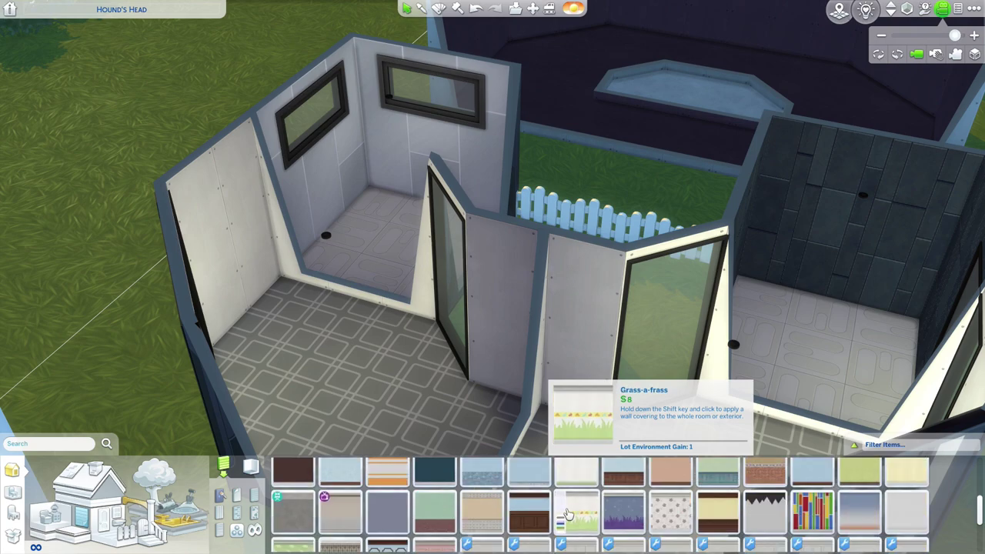
pyautogui.scroll(-1, 567, 514)
pyautogui.scroll(-1, 567, 514)
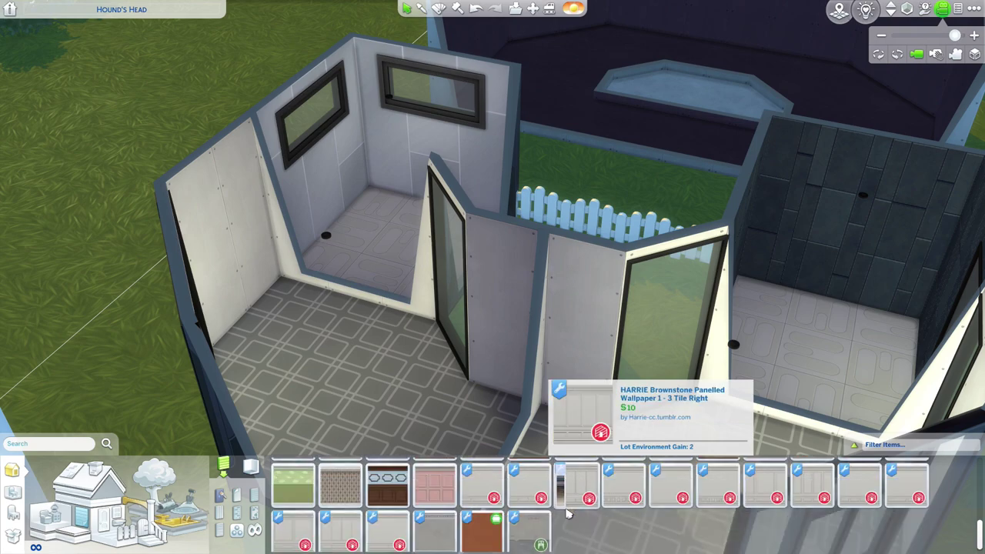
pyautogui.scroll(2, 567, 514)
pyautogui.scroll(5, 369, 520)
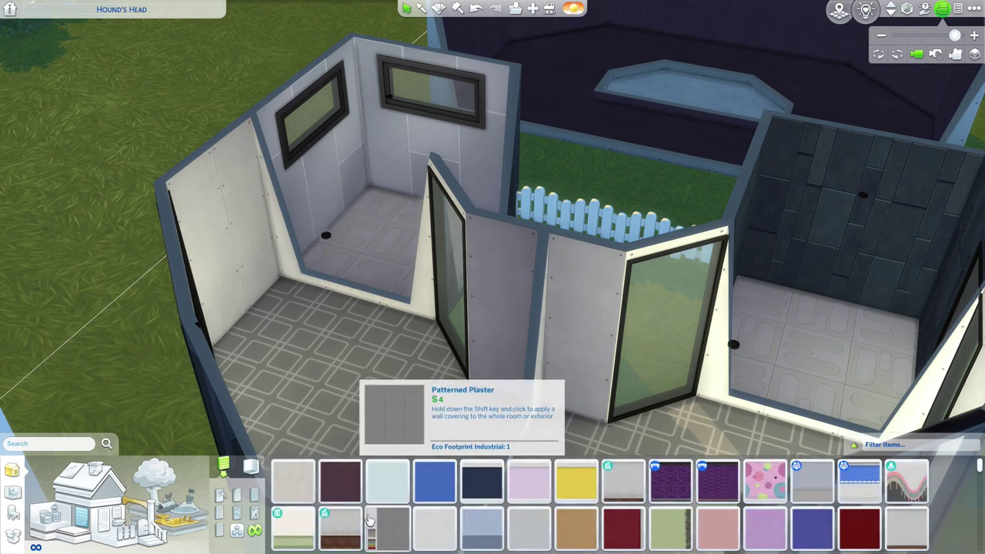
pyautogui.scroll(-1, 369, 520)
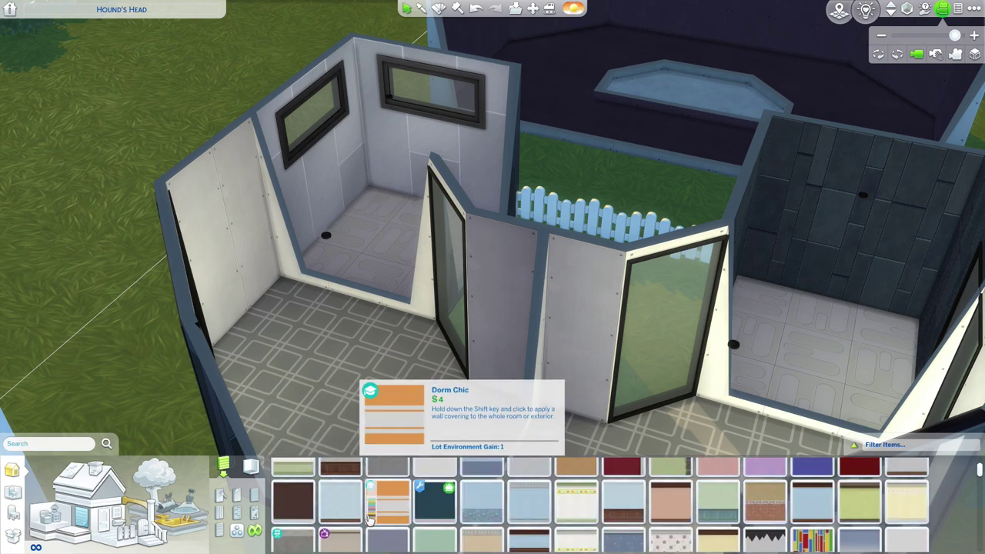
pyautogui.scroll(-1, 369, 521)
pyautogui.scroll(-1, 369, 520)
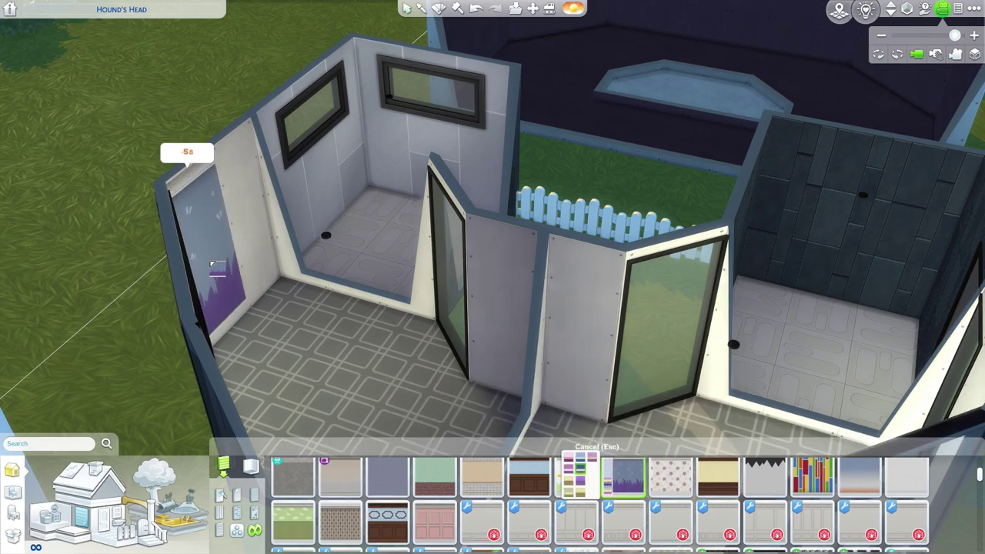
pyautogui.keyDown('shift'); pyautogui.click(217, 265); pyautogui.keyUp('shift')
pyautogui.middleClick(374, 381)
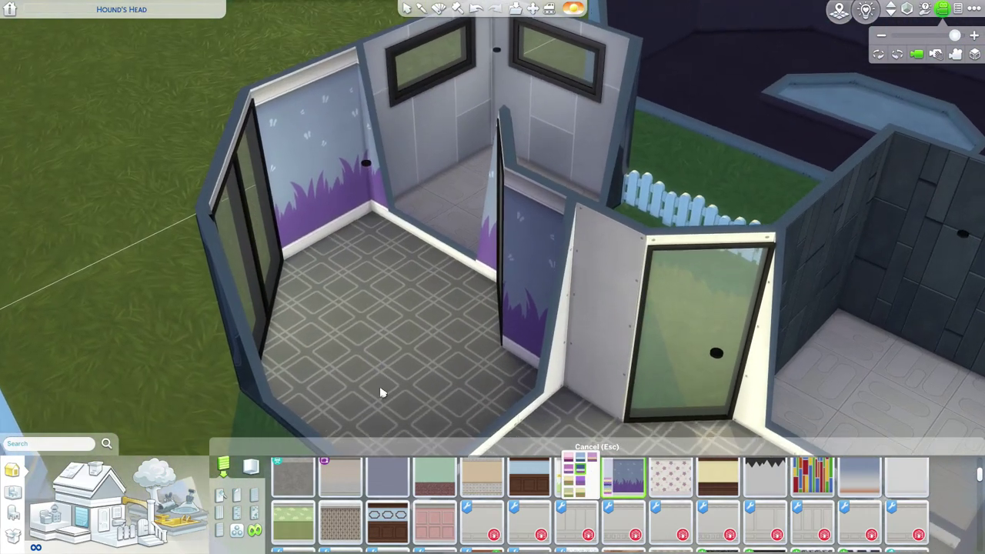
pyautogui.press('Escape')
# Step: Cover the entrance room's walls with the navy wallpaper scattered with small light squares
pyautogui.scroll(-1, 375, 514)
pyautogui.scroll(-2, 375, 514)
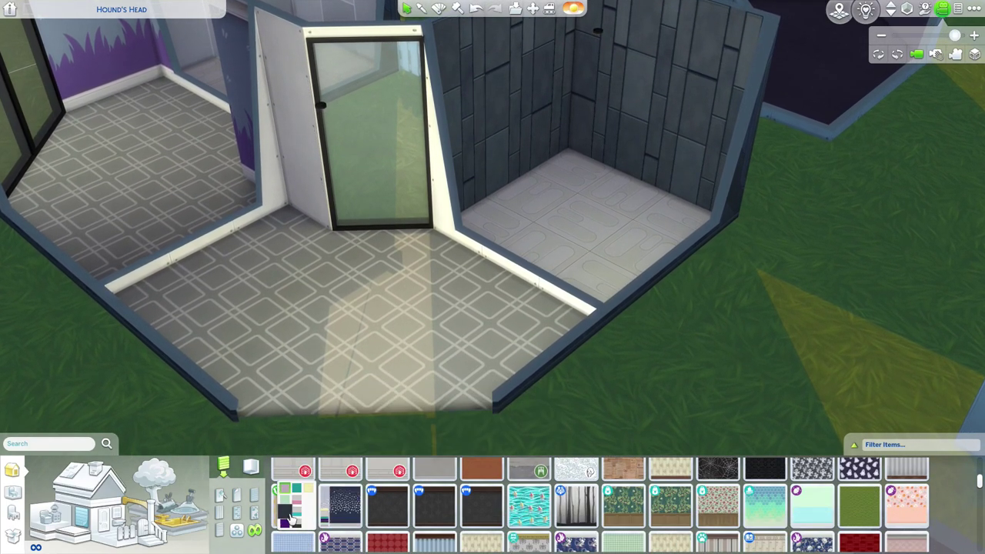
pyautogui.click(341, 506)
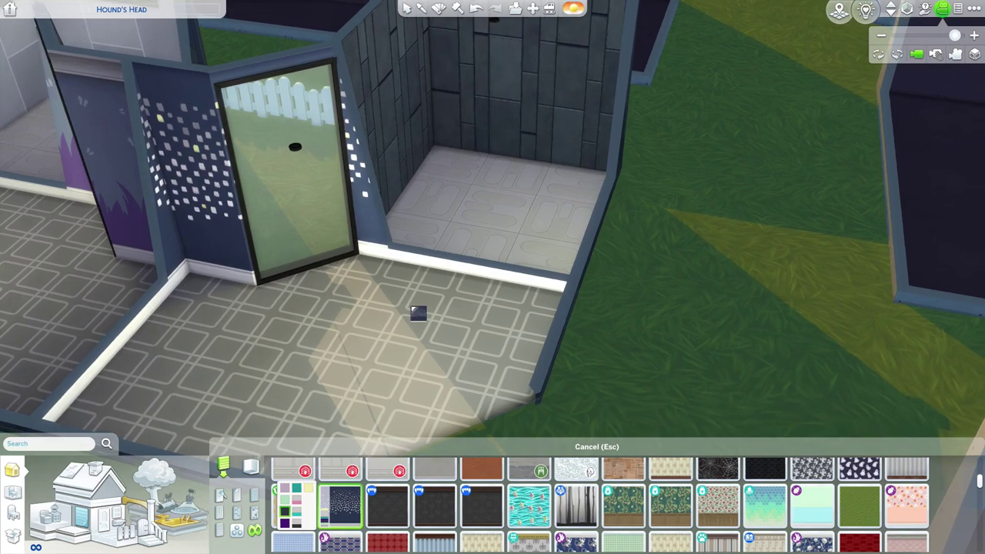
pyautogui.press('Escape')
# Step: Place white Inviting Swing Out Doors from the entrance to the dark slate room, between the middle rooms, and into the awning-window room
pyautogui.click(227, 521)
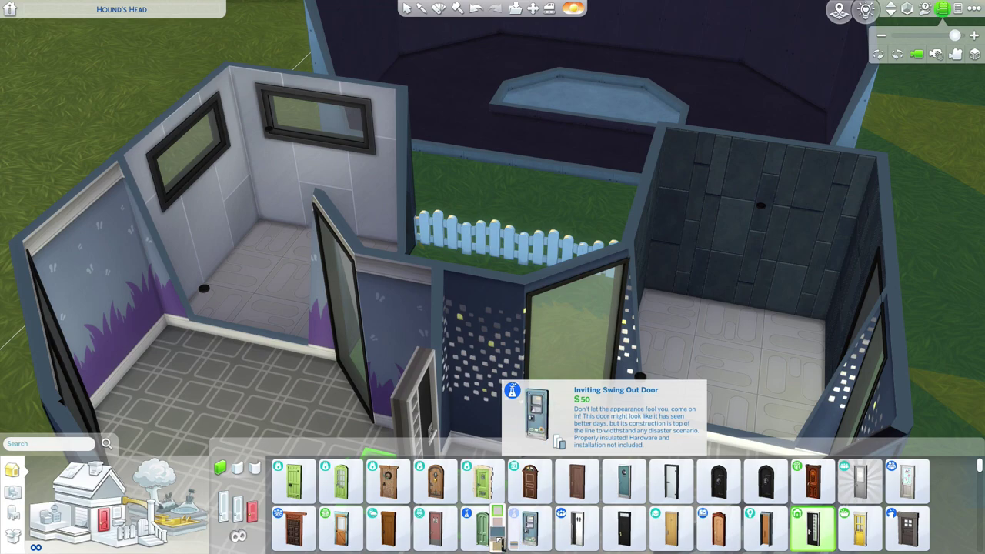
pyautogui.click(498, 544)
pyautogui.scroll(-2, 644, 426)
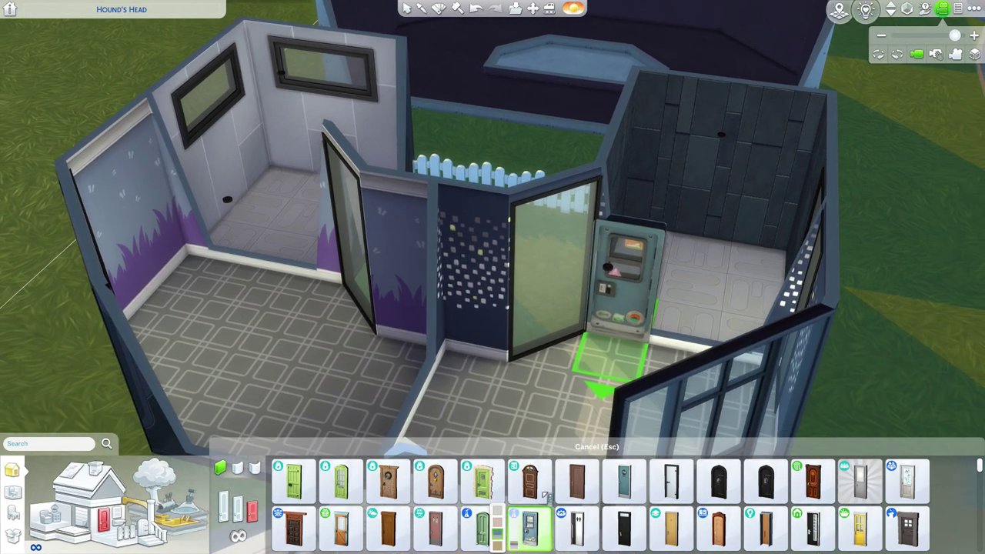
pyautogui.press('shift')
pyautogui.press('shift')
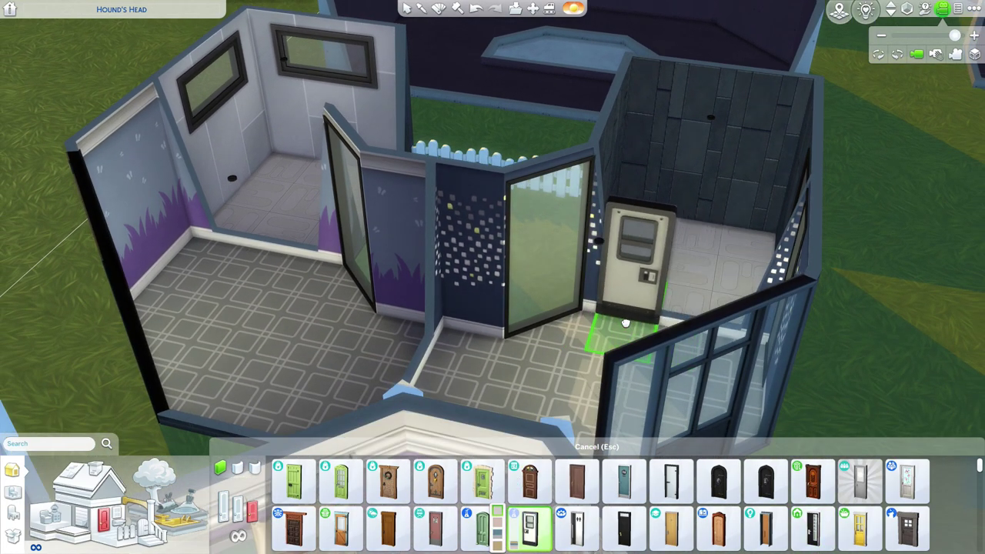
pyautogui.keyDown('shift'); pyautogui.click(626, 323); pyautogui.keyUp('shift')
pyautogui.press('a')
pyautogui.keyDown('shift'); pyautogui.click(491, 332); pyautogui.keyUp('shift')
pyautogui.press('d')
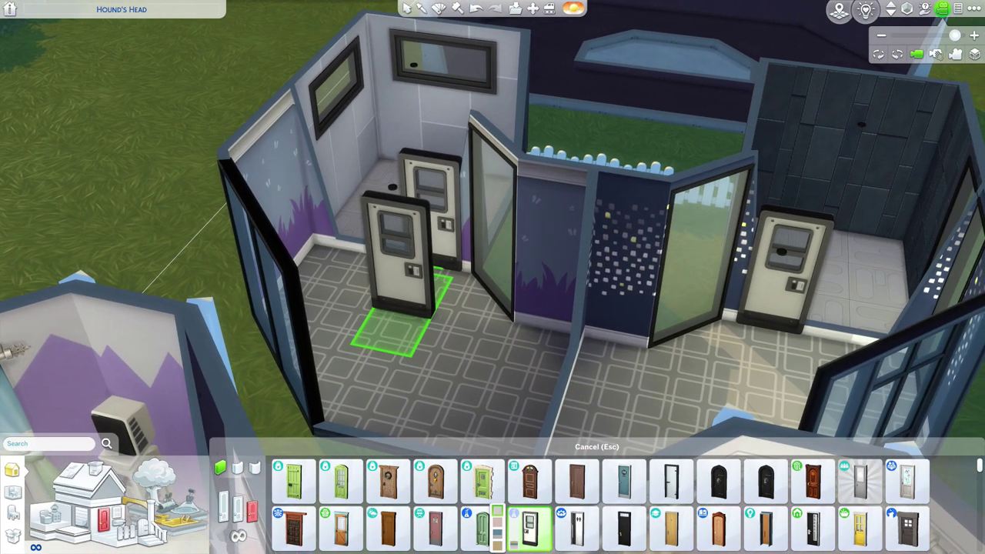
pyautogui.press('d')
pyautogui.press('s')
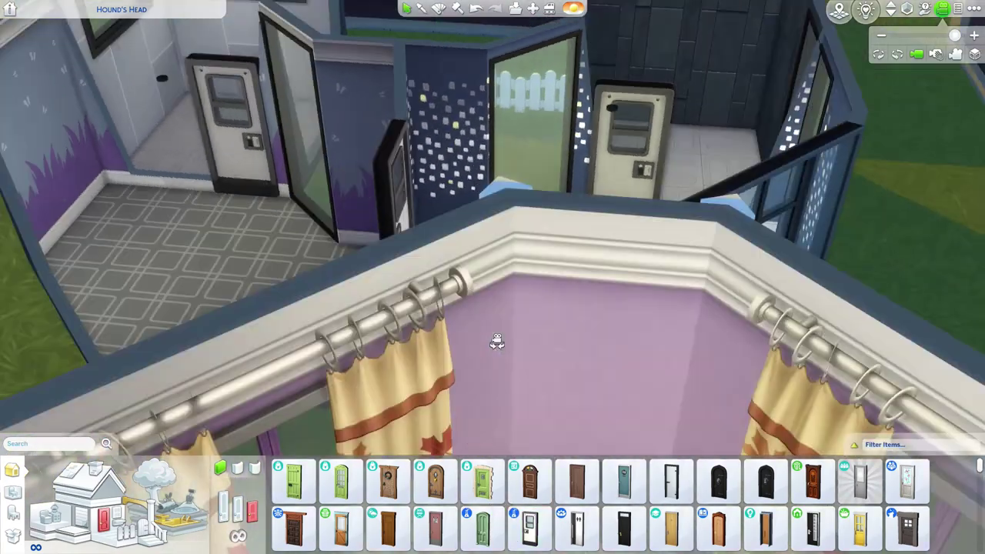
# Step: Place the black Starry Eyed Collection Formal Dining Table in the entrance room, in the corner by the tall window
pyautogui.moveTo(497, 341); pyautogui.dragTo(543, 340)
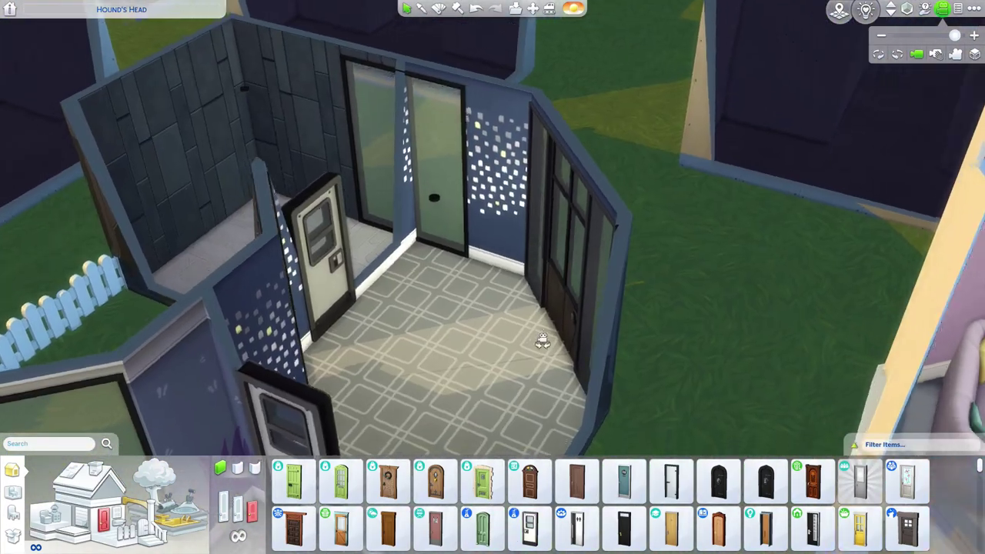
pyautogui.click(13, 513)
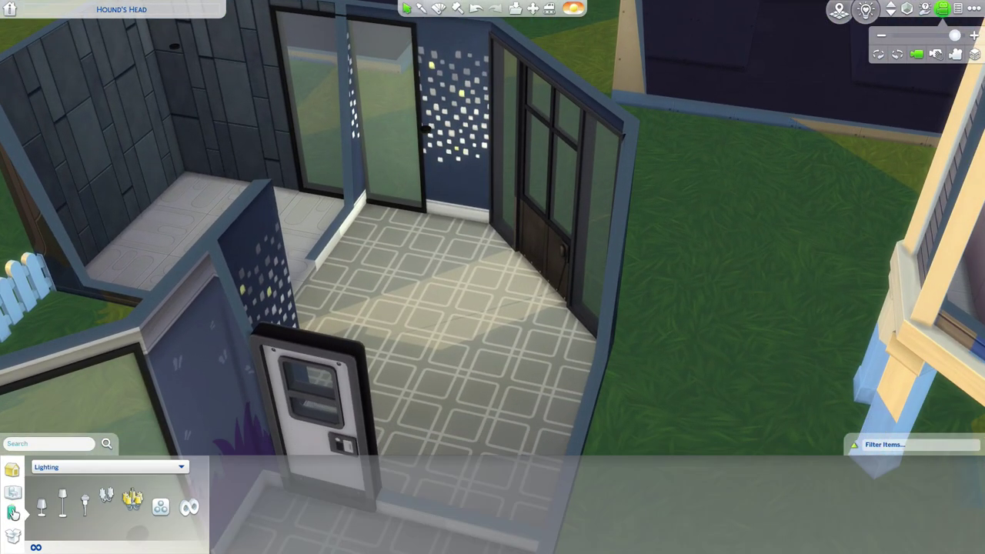
pyautogui.click(51, 468)
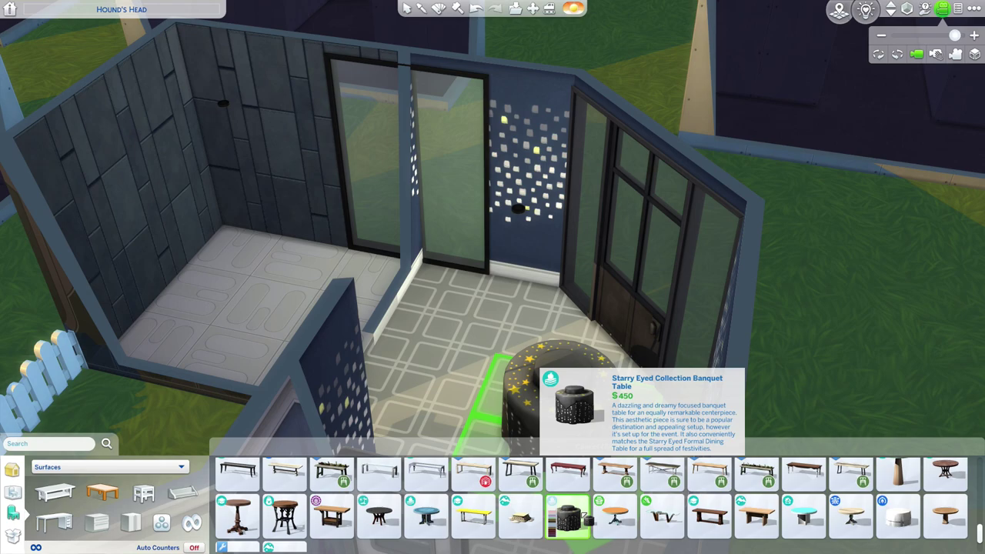
pyautogui.scroll(1, 574, 515)
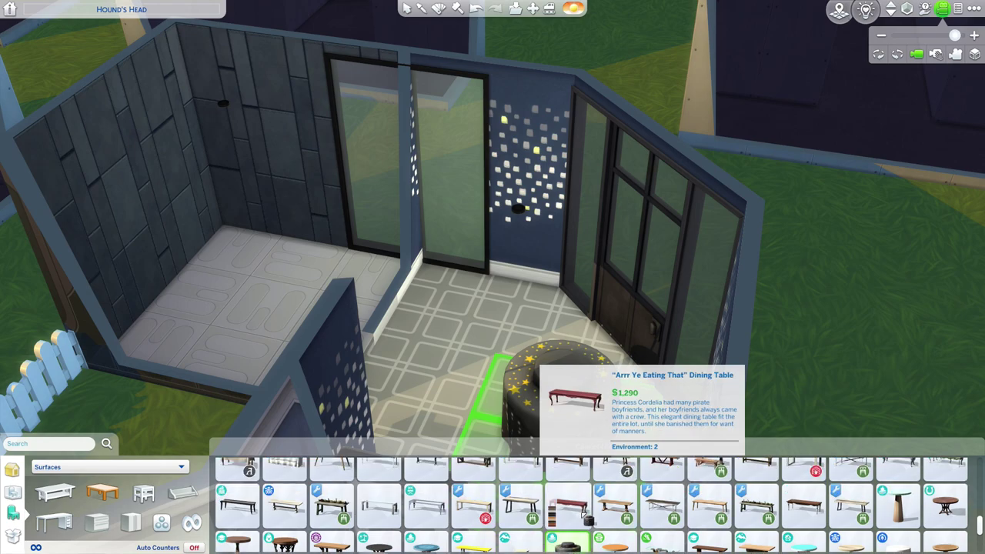
pyautogui.scroll(3, 589, 520)
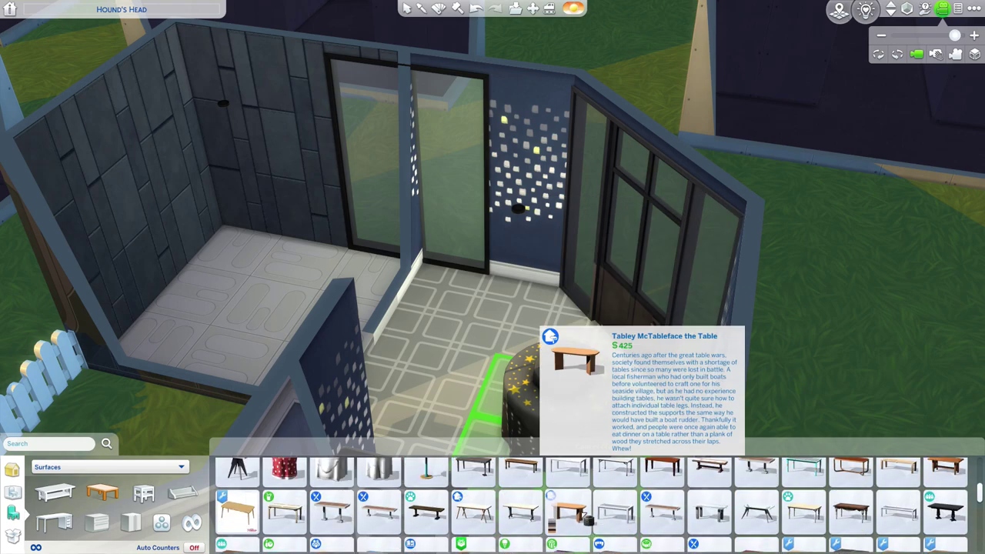
pyautogui.scroll(4, 589, 520)
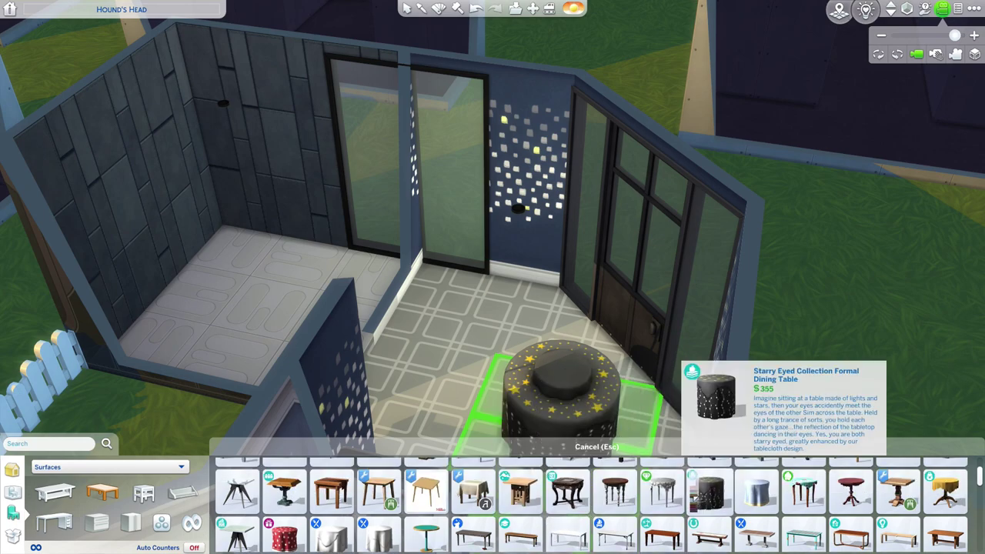
pyautogui.click(709, 494)
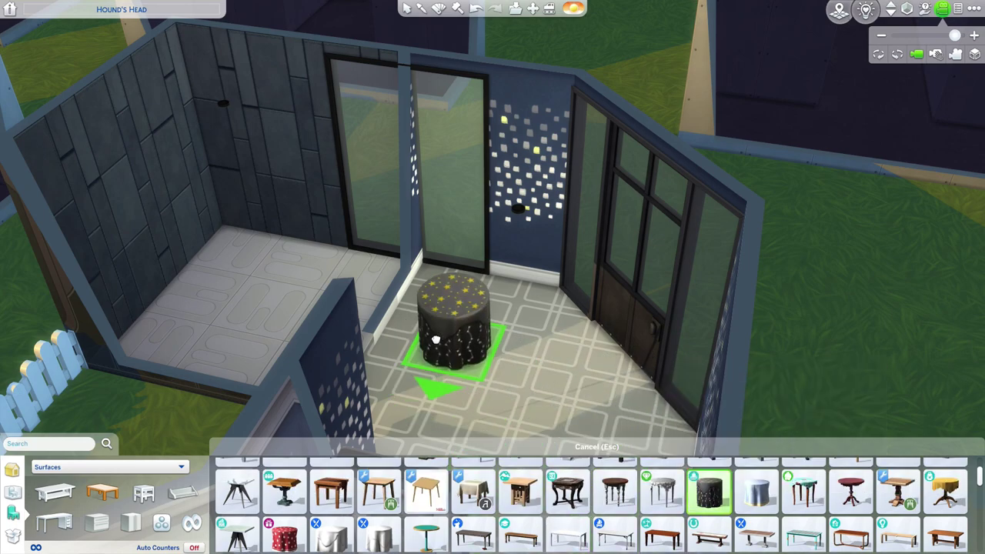
pyautogui.click(459, 310)
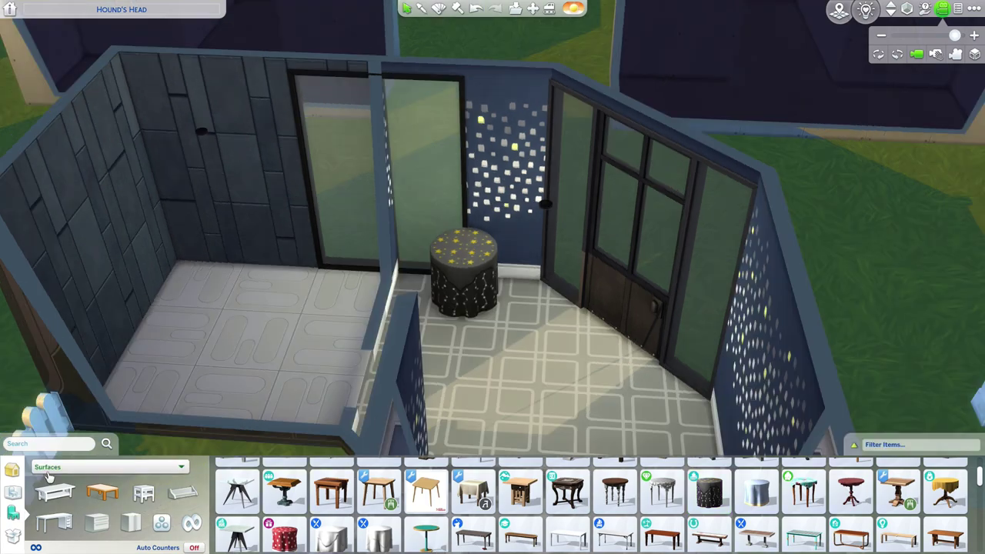
# Step: Place three Dining is Groovy! v.1 chairs in the black swatch around the starry dining table
pyautogui.click(49, 469)
pyautogui.click(48, 288)
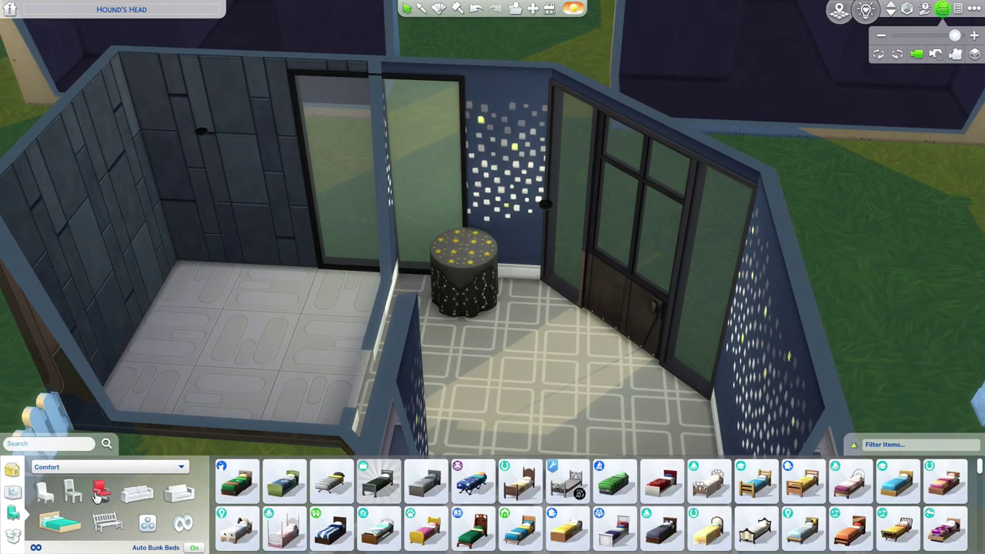
pyautogui.click(71, 493)
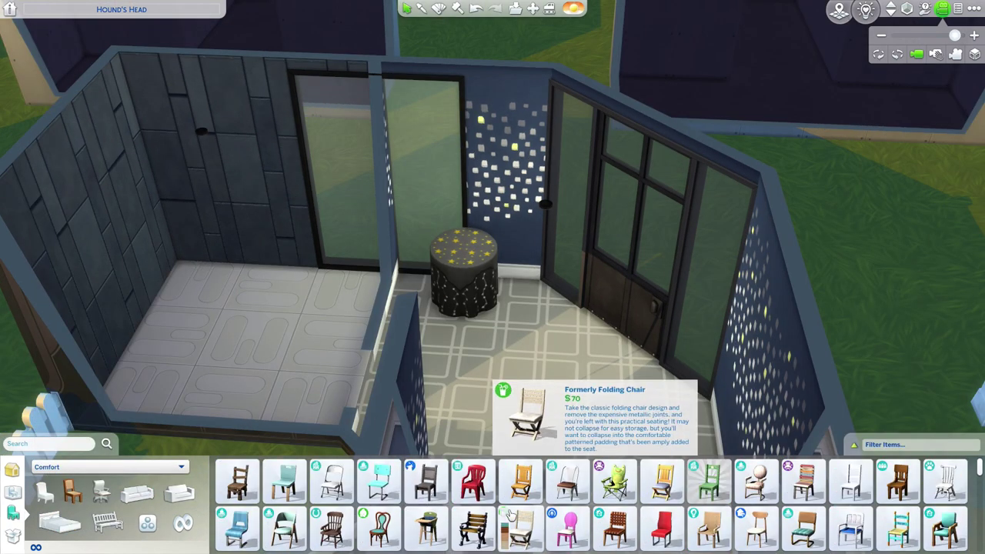
pyautogui.scroll(-2, 514, 517)
pyautogui.scroll(-3, 508, 515)
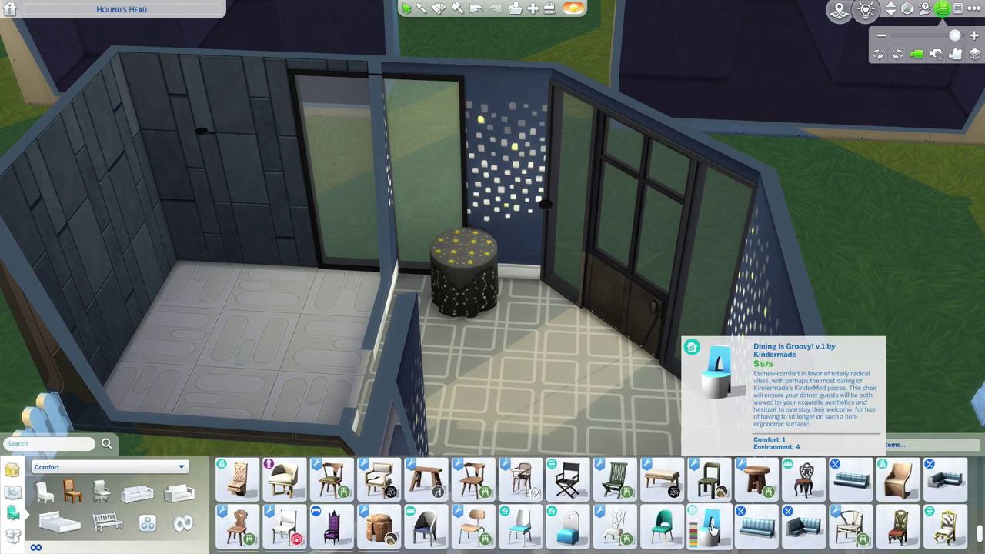
pyautogui.click(680, 543)
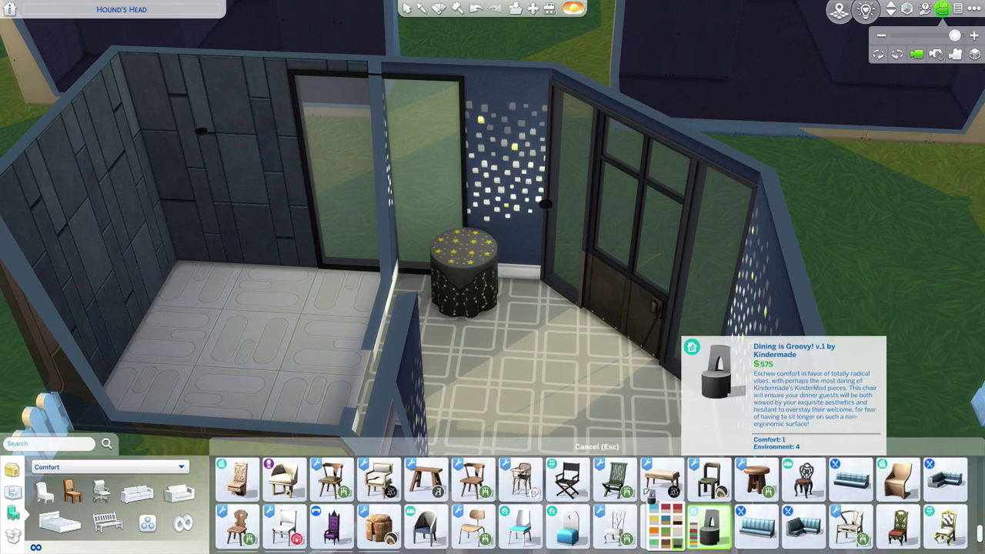
pyautogui.keyDown('shift'); pyautogui.click(398, 299); pyautogui.keyUp('shift')
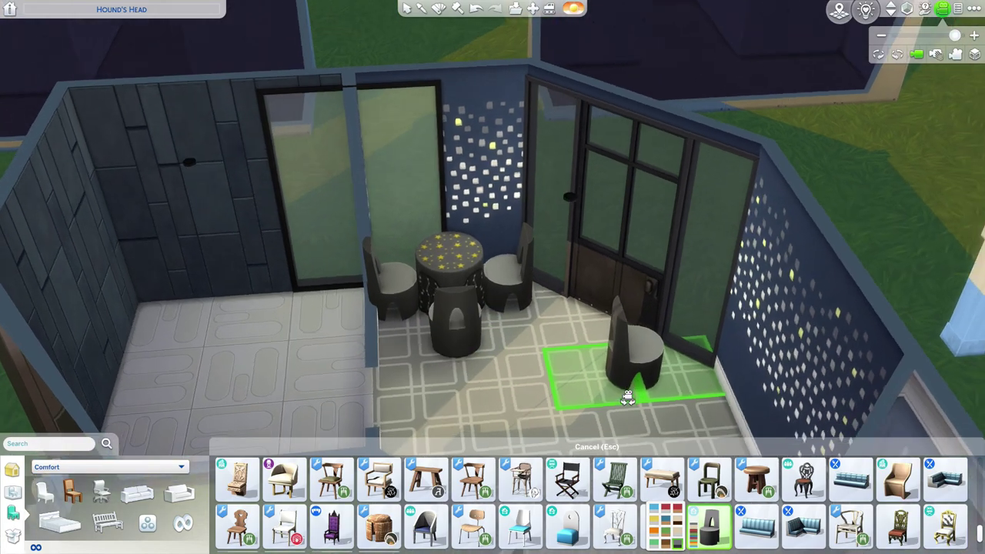
pyautogui.press('Escape')
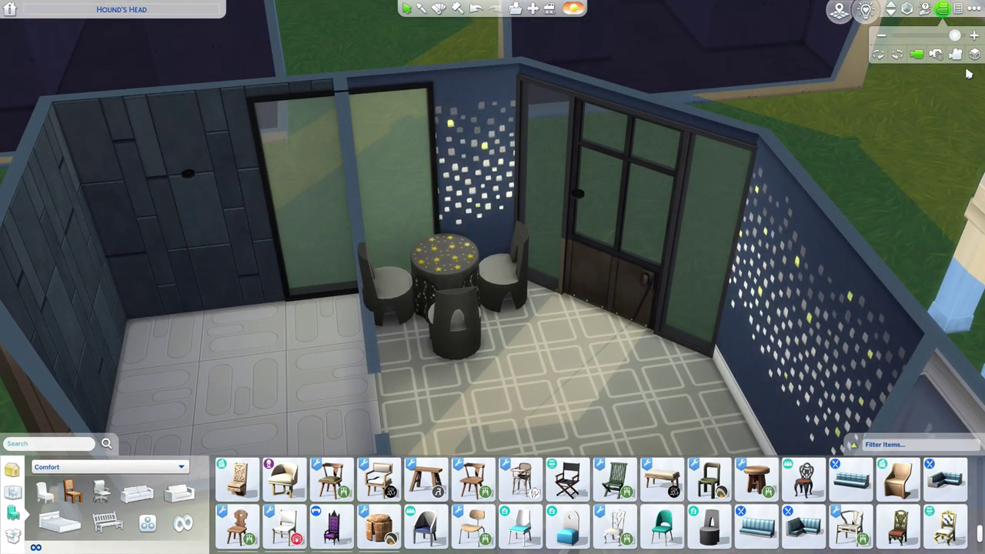
# Step: Shift the starry table and its three chairs slightly away from the dividing wall
pyautogui.click(975, 56)
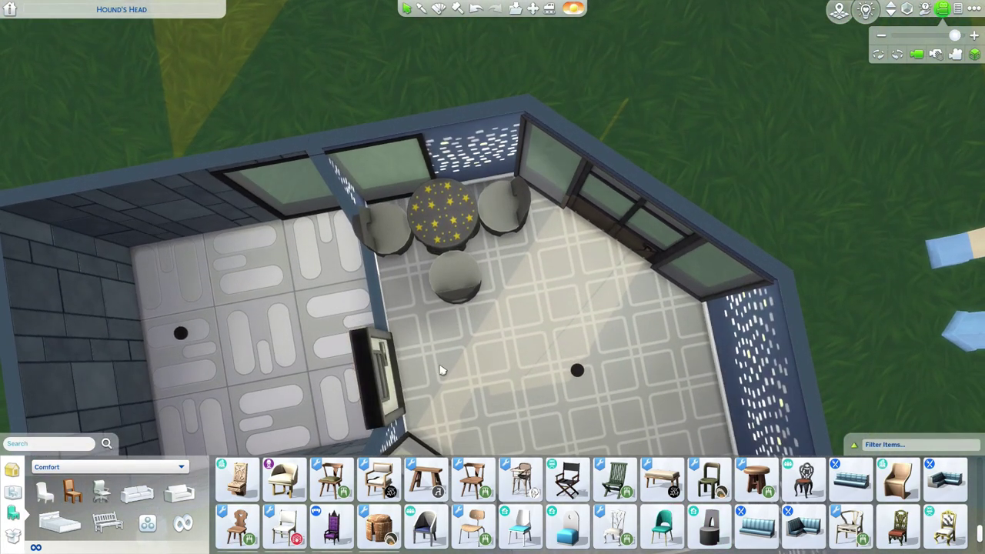
pyautogui.click(448, 218)
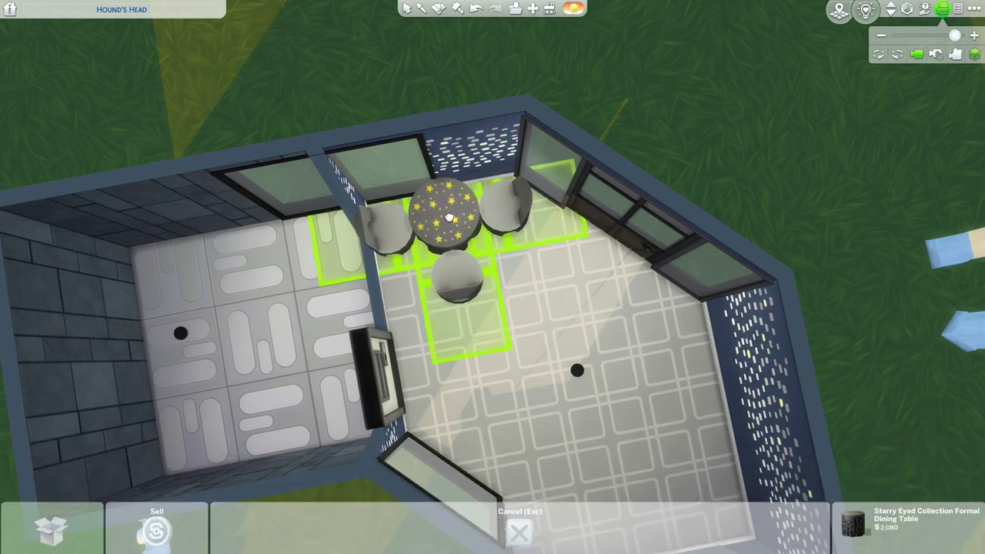
pyautogui.click(451, 218)
pyautogui.click(975, 55)
# Step: Search the object catalog for "space" and hang the Spuds in Space Potato Print on the navy wall above the starry table
pyautogui.click(61, 467)
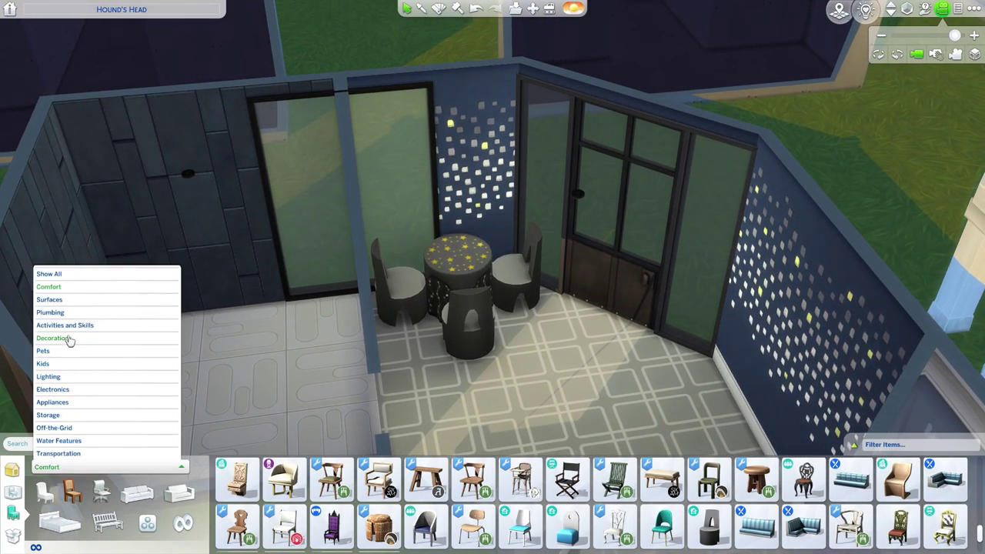
pyautogui.click(53, 337)
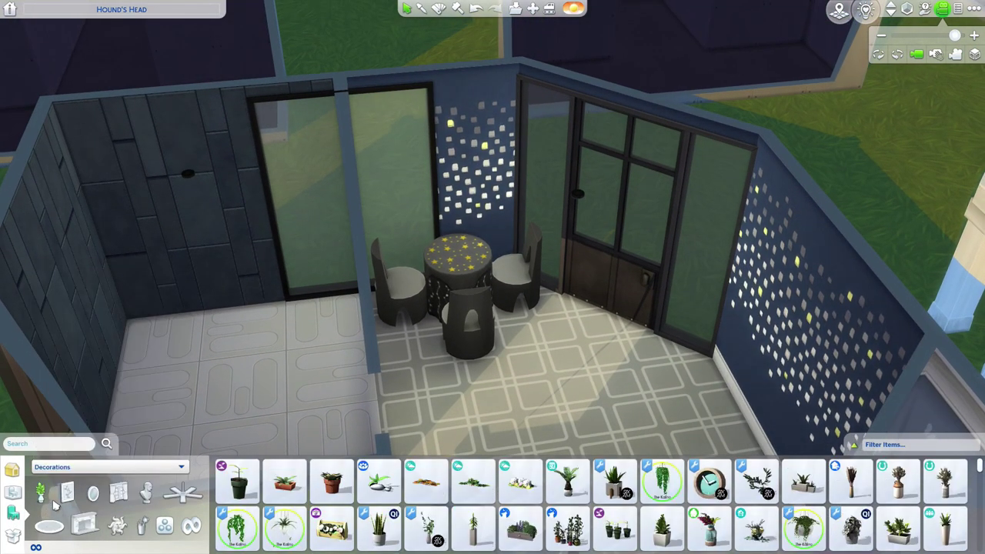
pyautogui.click(142, 526)
pyautogui.scroll(-10, 492, 504)
pyautogui.click(38, 444)
pyautogui.write('s')
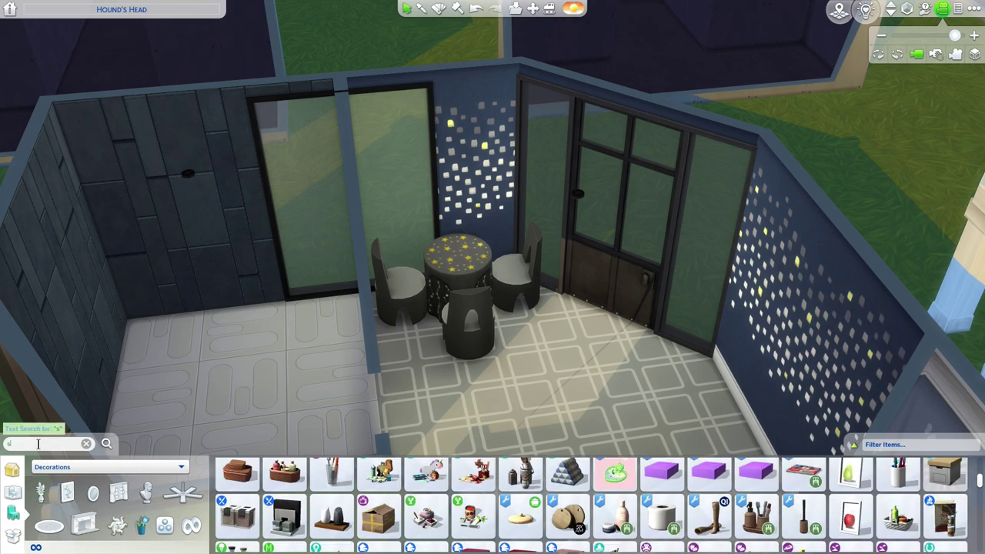
pyautogui.write('pace')
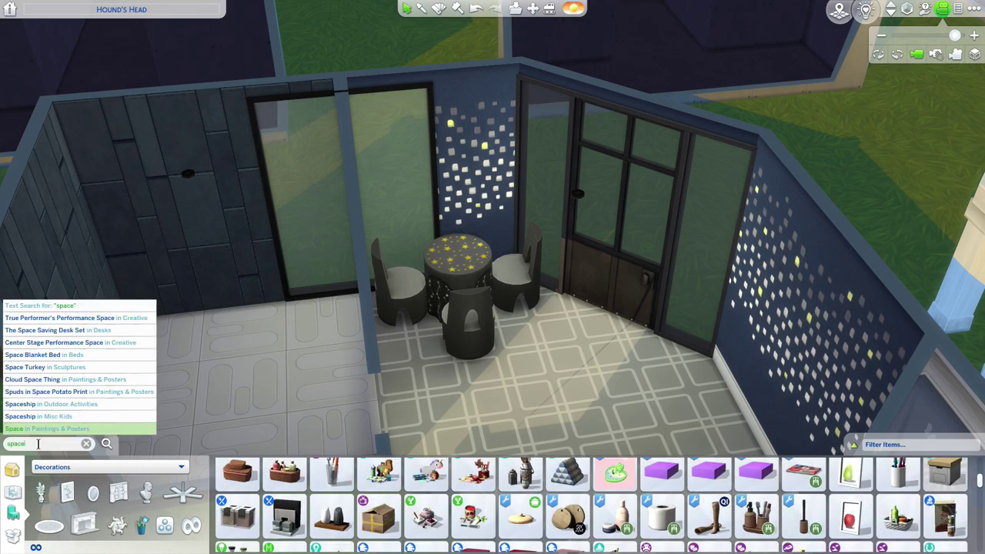
pyautogui.press('Return')
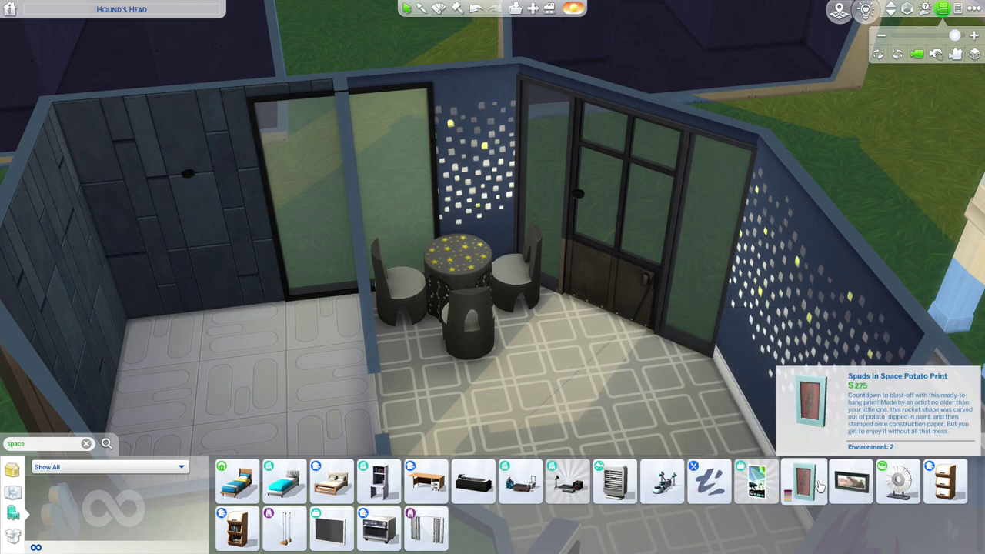
pyautogui.click(819, 487)
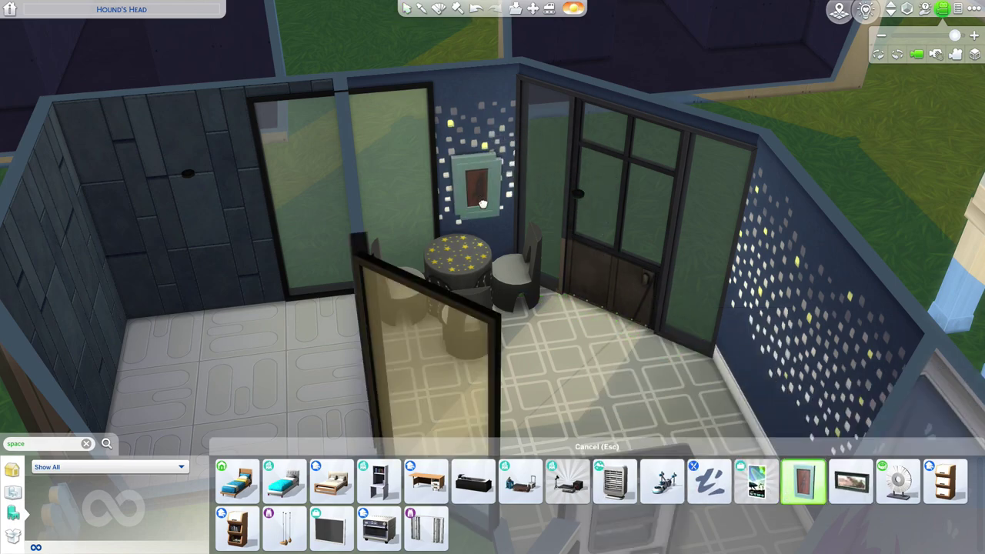
pyautogui.press('s')
pyautogui.press('Escape')
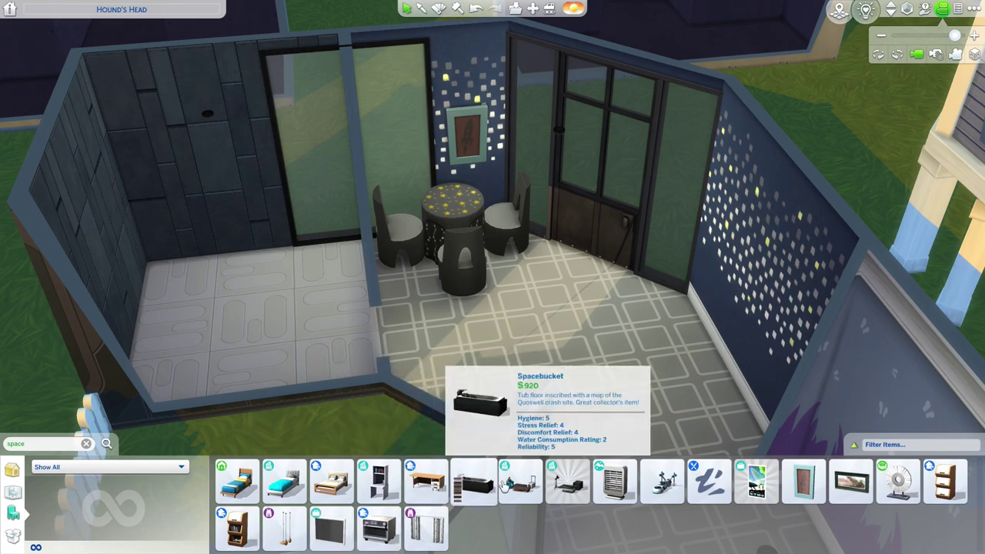
# Step: Place the black Spacebucket bathtub in the light grey room and the beige wooden double bed in the purple-grass room
pyautogui.click(486, 493)
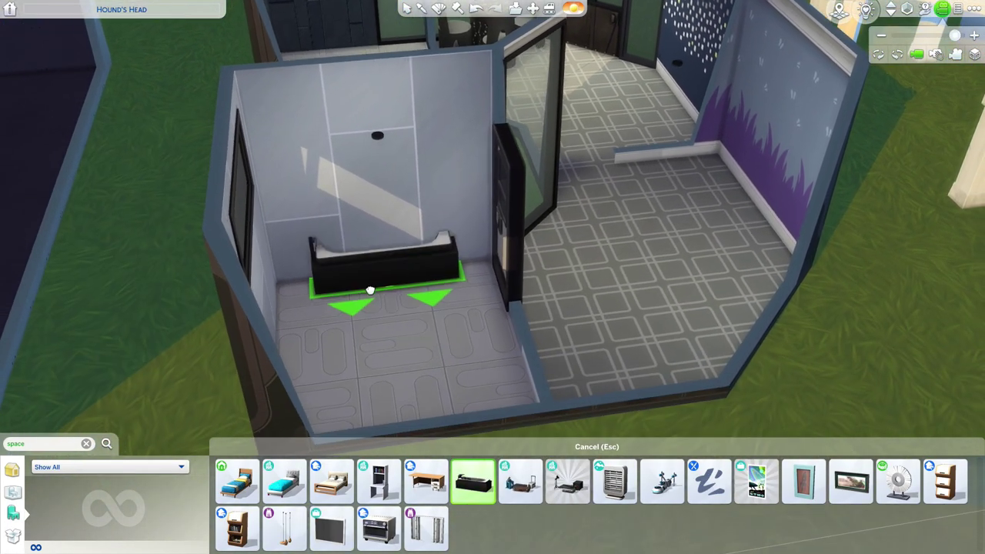
pyautogui.click(457, 393)
pyautogui.click(332, 482)
pyautogui.press('d')
pyautogui.press('.')
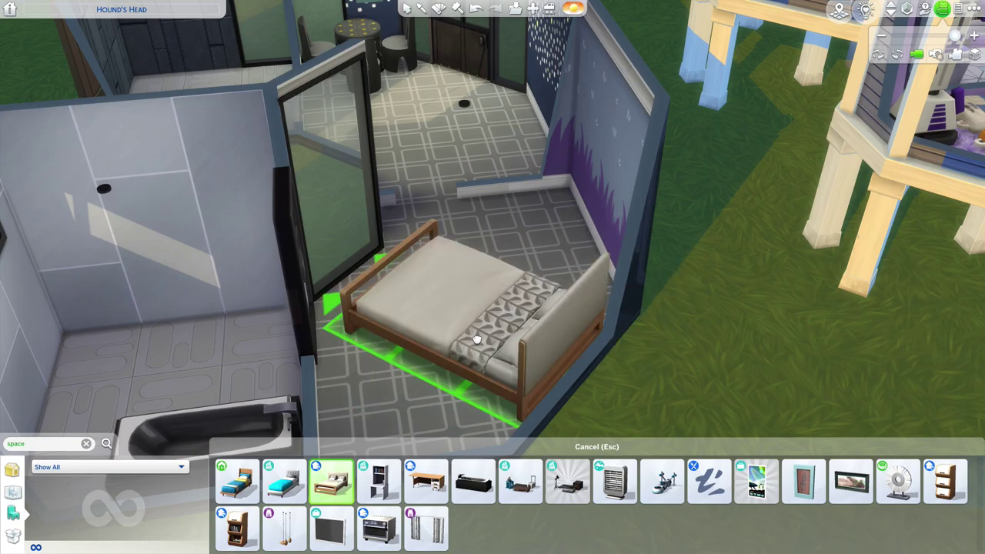
pyautogui.click(481, 339)
pyautogui.press(',')
pyautogui.press('.')
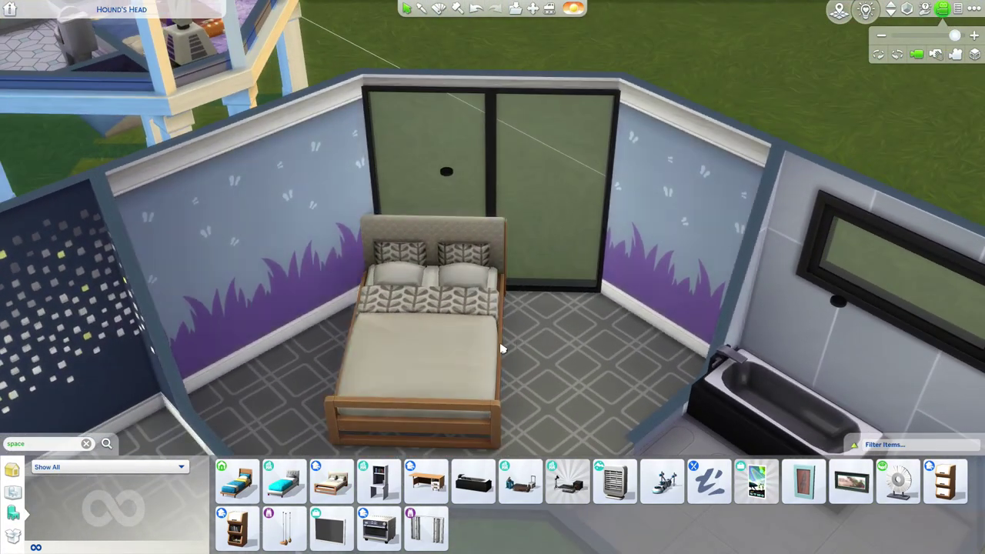
# Step: Reposition the double bed so its headboard is centred against the pair of tall windows
pyautogui.click(490, 346)
pyautogui.press('.')
pyautogui.press('.')
pyautogui.press('.')
pyautogui.press('.')
pyautogui.press('.')
pyautogui.press('.')
pyautogui.press('.')
pyautogui.click(490, 345)
pyautogui.moveTo(492, 345); pyautogui.dragTo(975, 53)
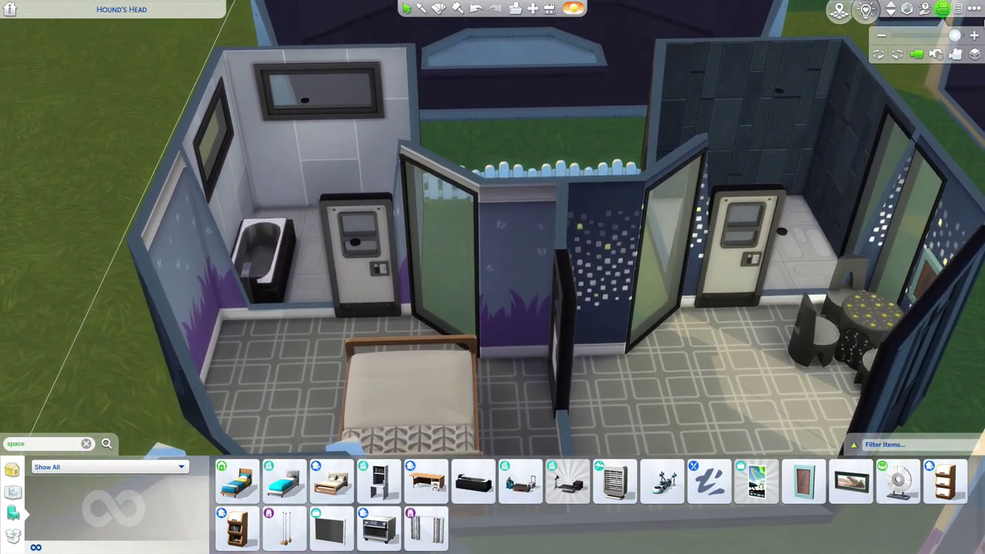
pyautogui.moveTo(738, 257); pyautogui.dragTo(554, 279)
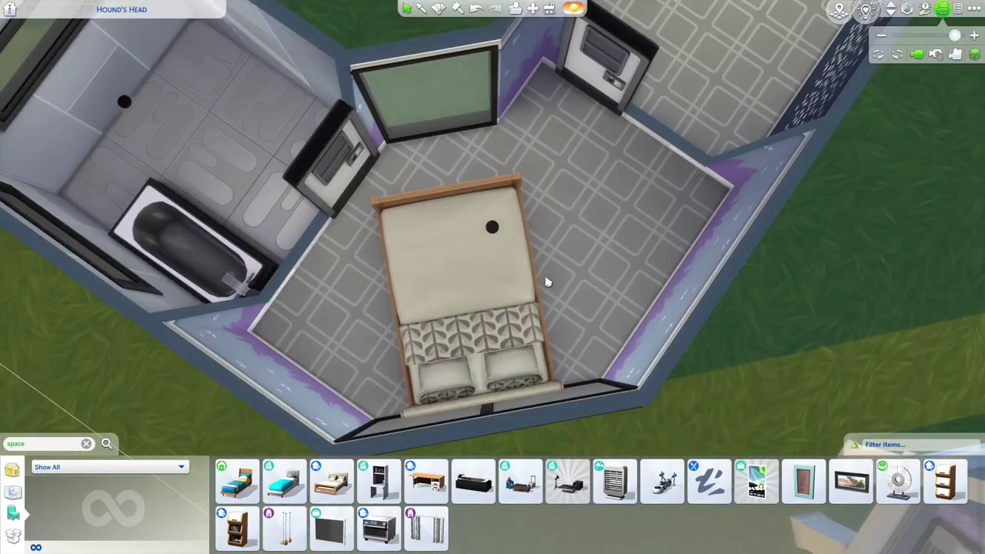
pyautogui.click(536, 295)
pyautogui.click(579, 289)
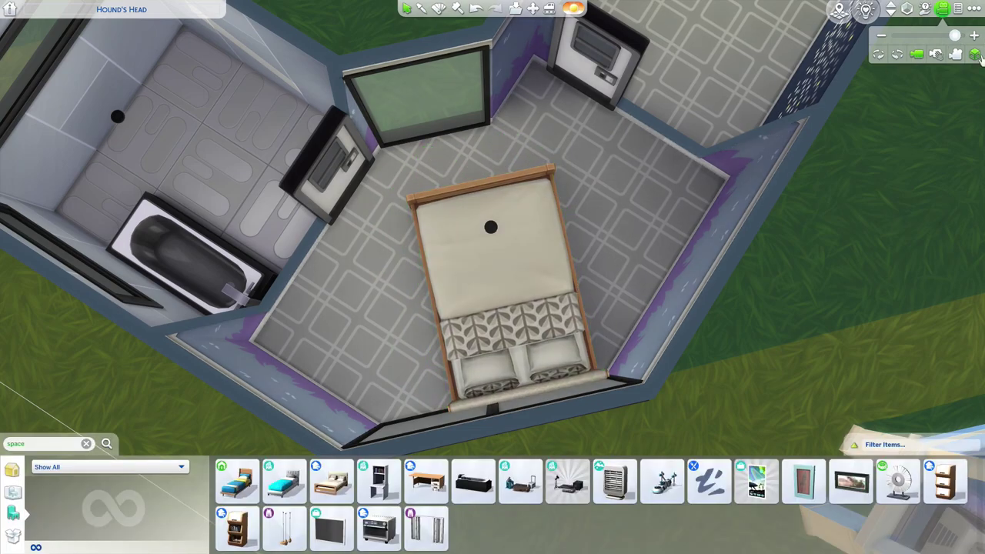
pyautogui.click(978, 57)
# Step: Place the Space Turkey sculpture on the grass courtyard behind the picket fence, with its disc facing the fence
pyautogui.moveTo(897, 479)
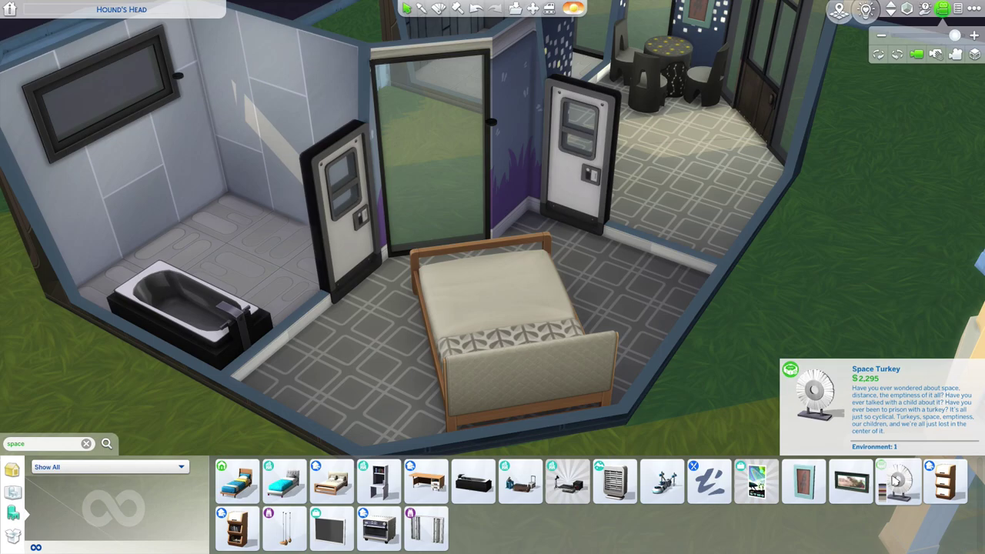
pyautogui.click(896, 481)
pyautogui.press('q')
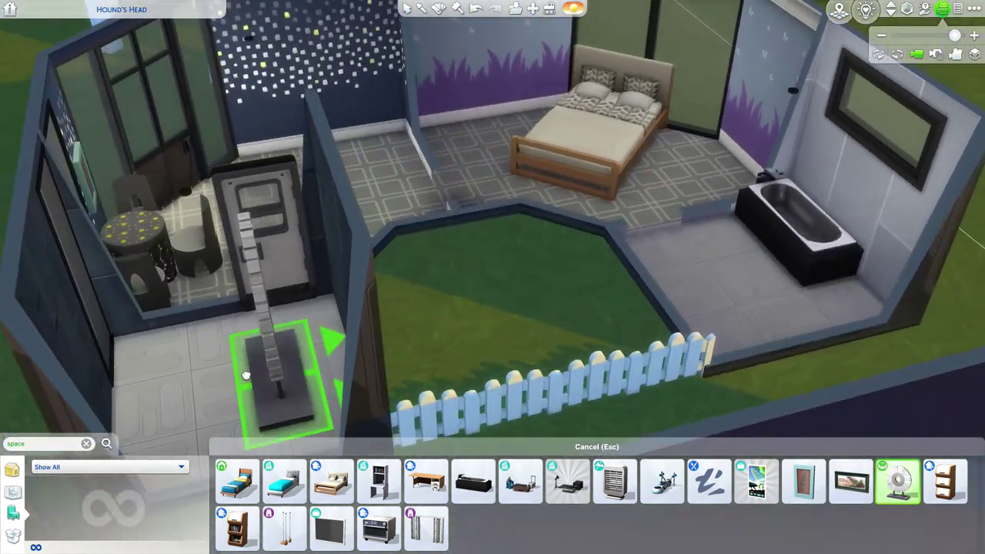
pyautogui.press('.')
pyautogui.click(510, 295)
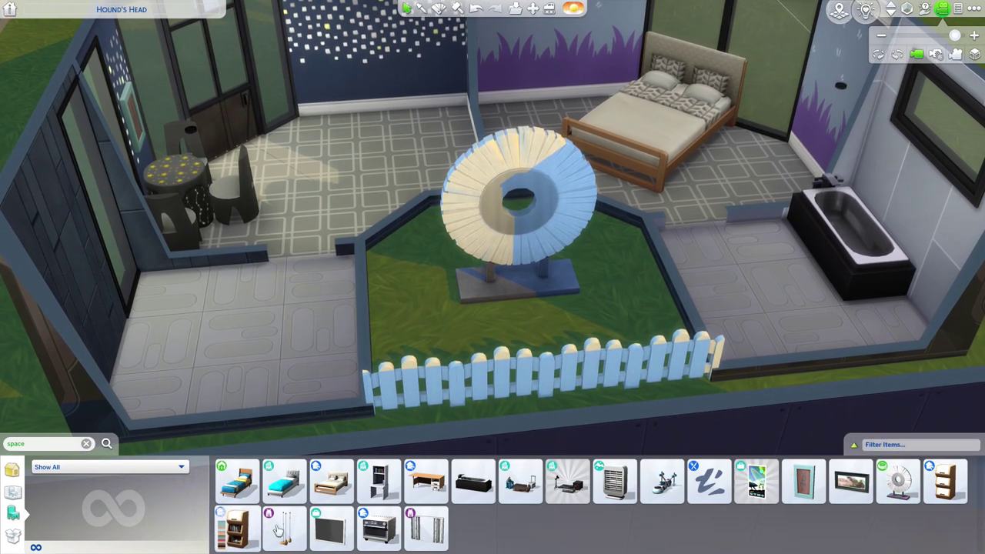
# Step: Filter the catalog to Comfort sofas and place the grey two-cushion sofa against the navy wall beneath the framed picture
pyautogui.moveTo(716, 490)
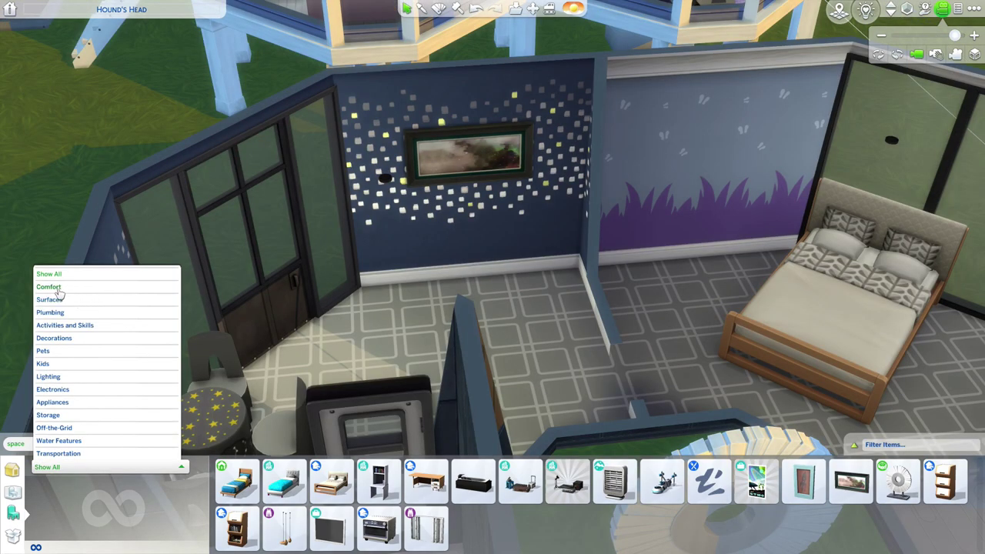
pyautogui.click(48, 287)
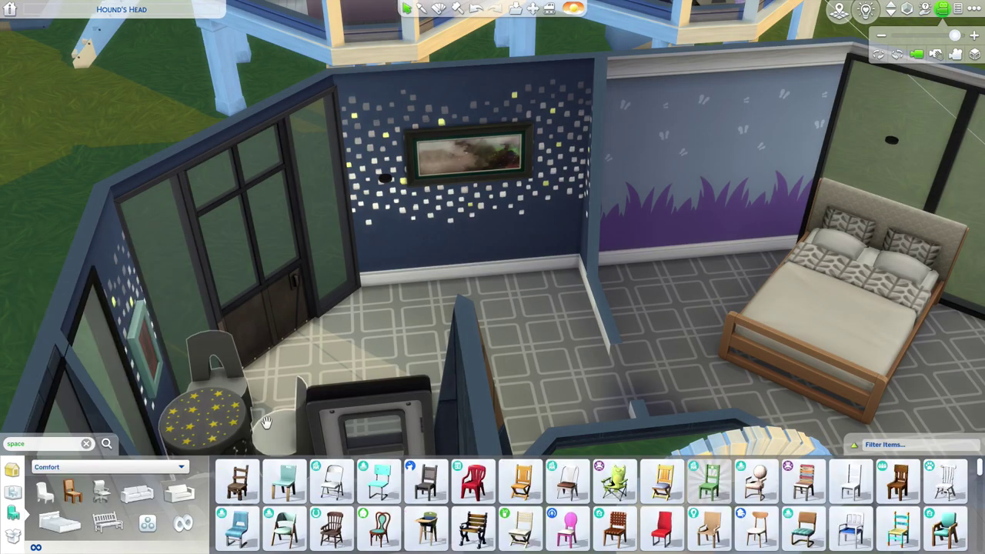
pyautogui.click(184, 500)
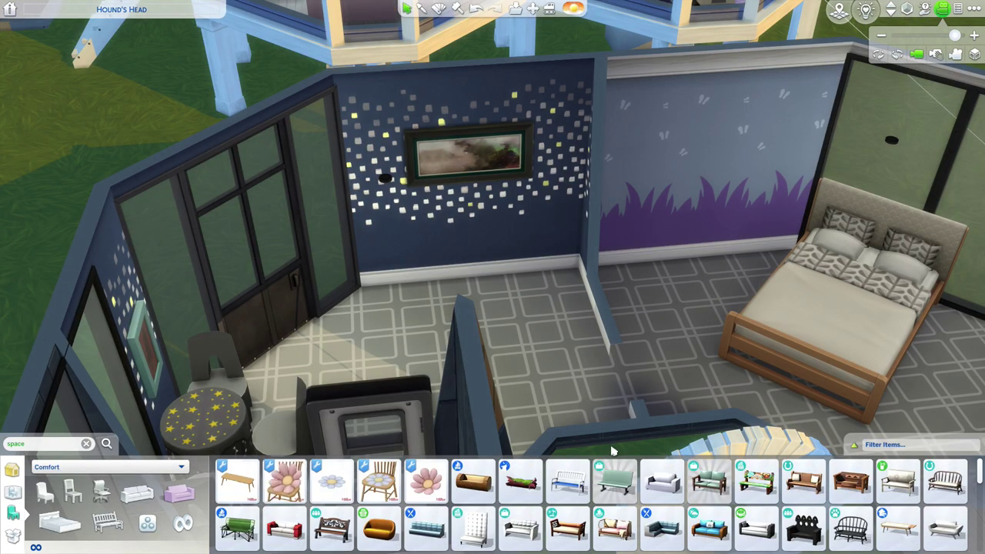
pyautogui.scroll(-1, 460, 515)
pyautogui.scroll(-1, 461, 514)
pyautogui.click(137, 492)
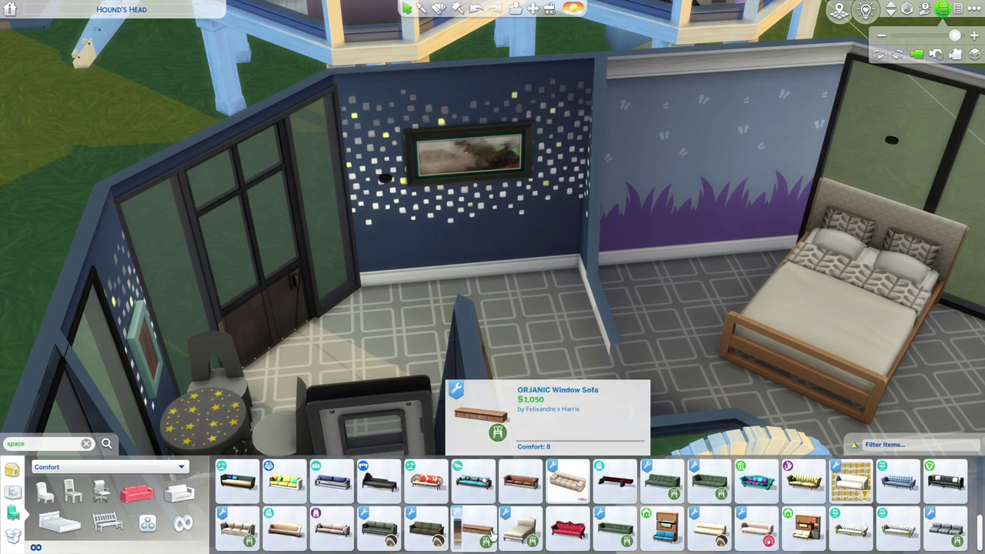
pyautogui.click(950, 530)
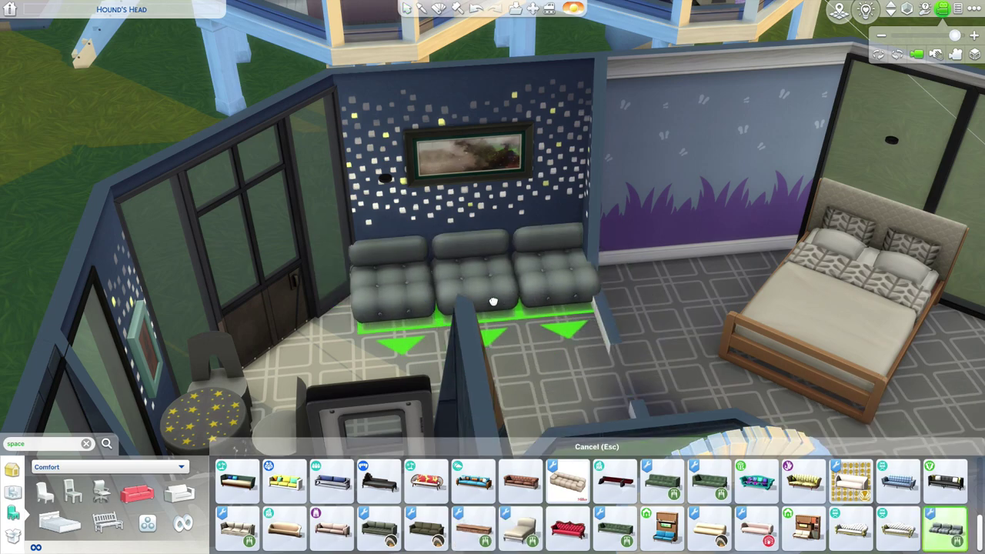
pyautogui.press('Escape')
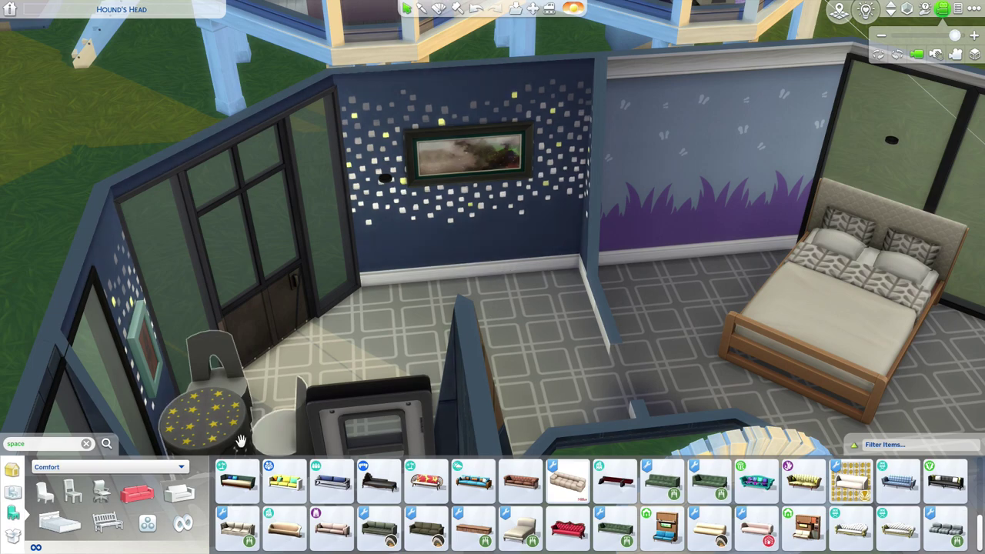
pyautogui.scroll(1, 367, 523)
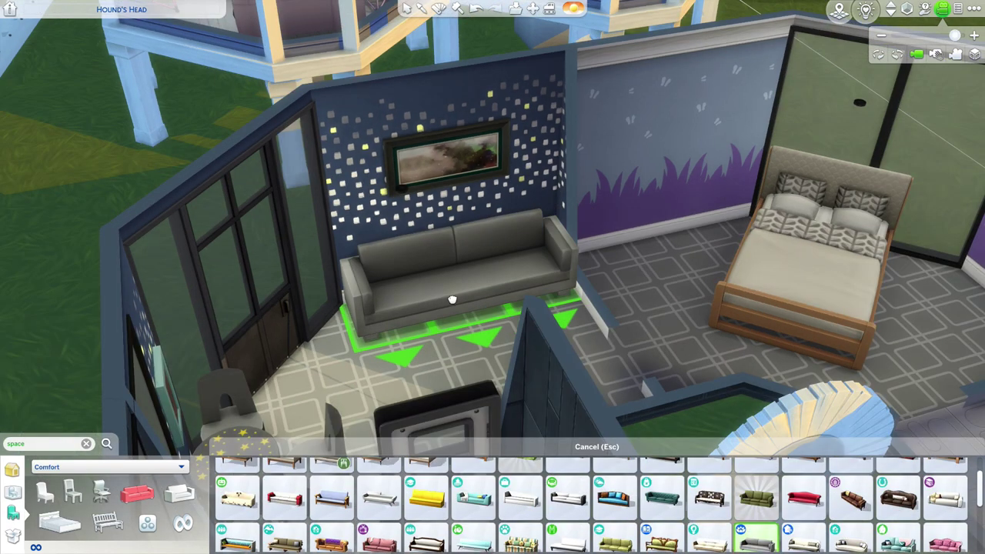
pyautogui.click(448, 303)
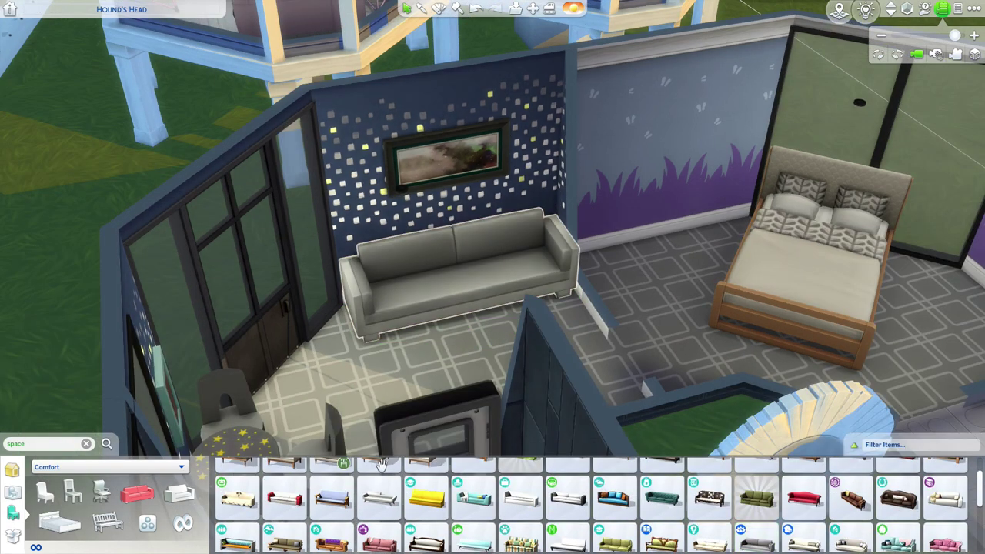
# Step: Try the cream rounded sofa and the light blue tufted sofa in rows in front of the grey sofa for comparison
pyautogui.click(389, 528)
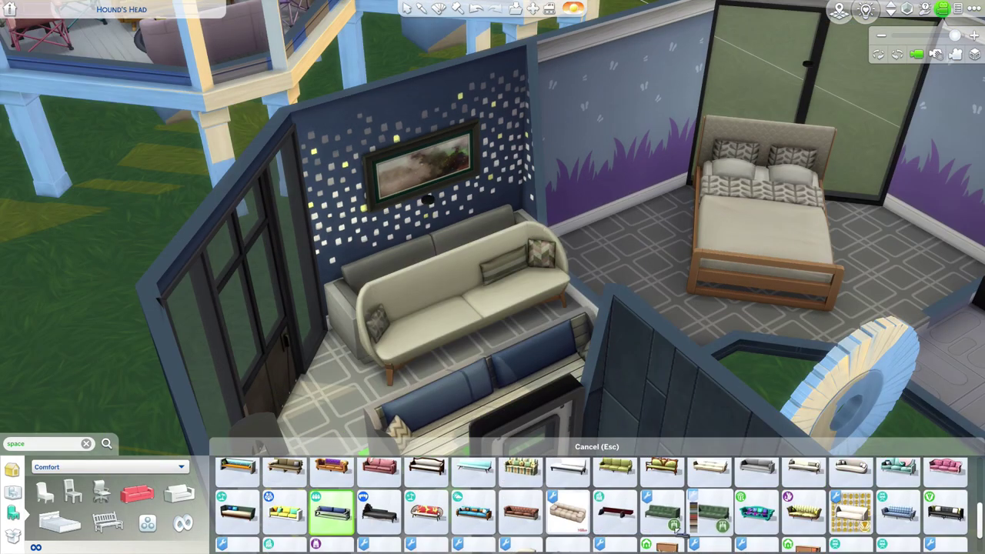
pyautogui.click(616, 516)
pyautogui.moveTo(654, 283); pyautogui.dragTo(569, 283)
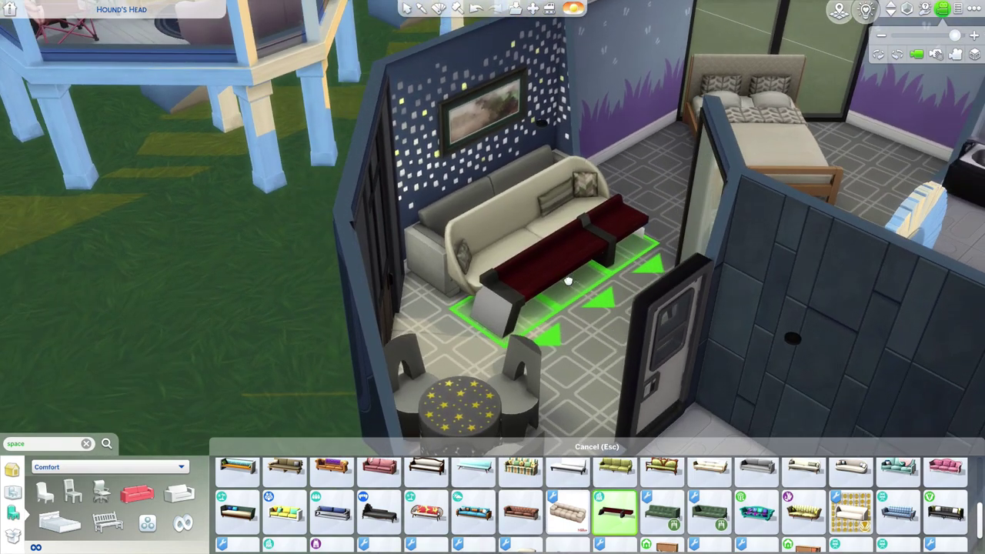
pyautogui.click(898, 511)
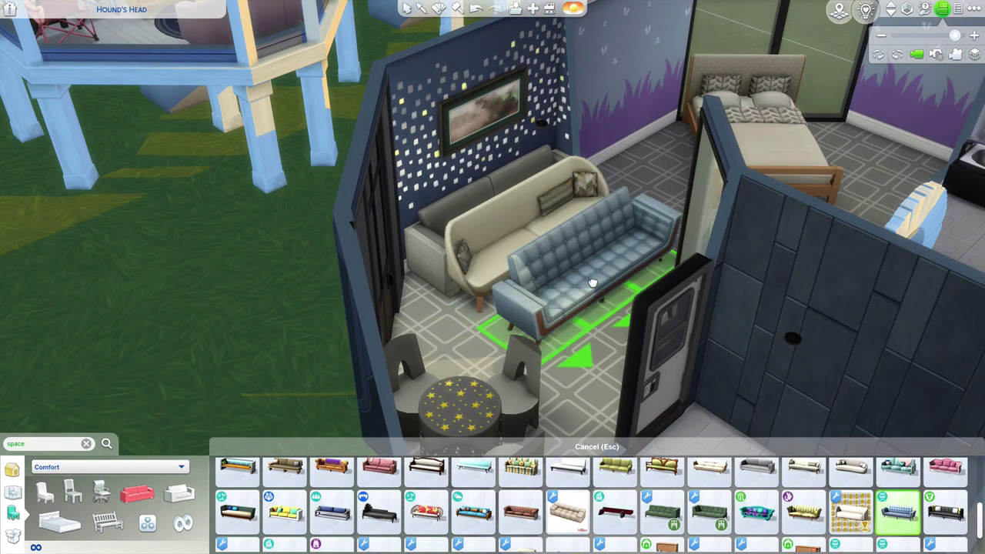
pyautogui.click(592, 283)
pyautogui.scroll(-1, 367, 514)
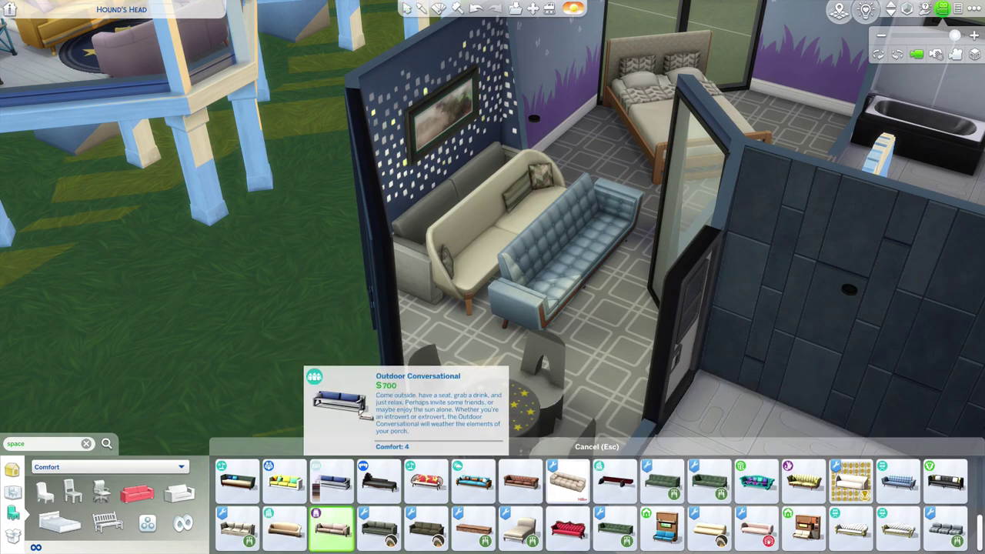
# Step: Delete the cream and light blue trial sofas in front of the grey sofa
pyautogui.click(517, 261)
pyautogui.press('Delete')
pyautogui.click(518, 252)
pyautogui.press('Delete')
# Step: Position an Inviting Swing Out Door in the low wall between the navy living room and the purple-grass bedroom
pyautogui.moveTo(534, 322); pyautogui.dragTo(580, 290)
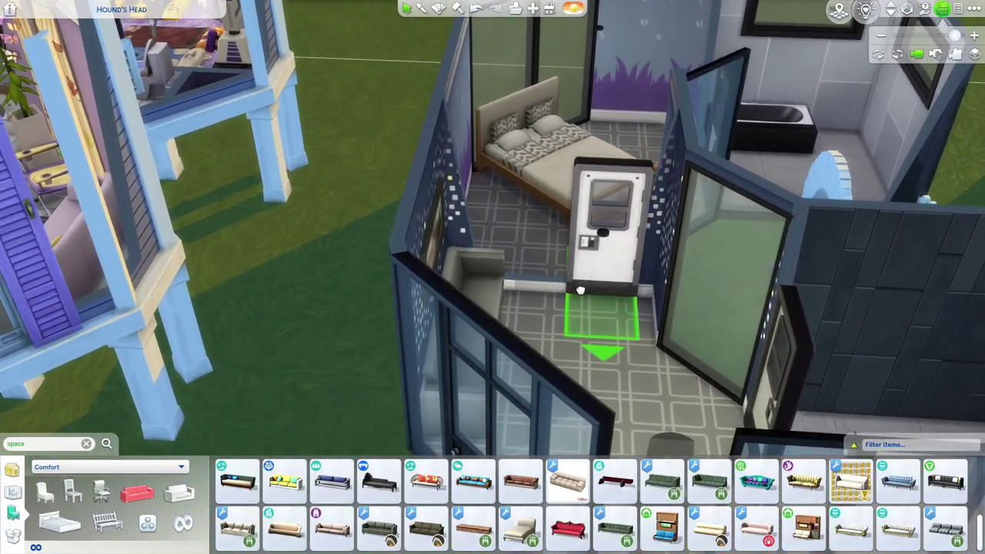
pyautogui.click(581, 290)
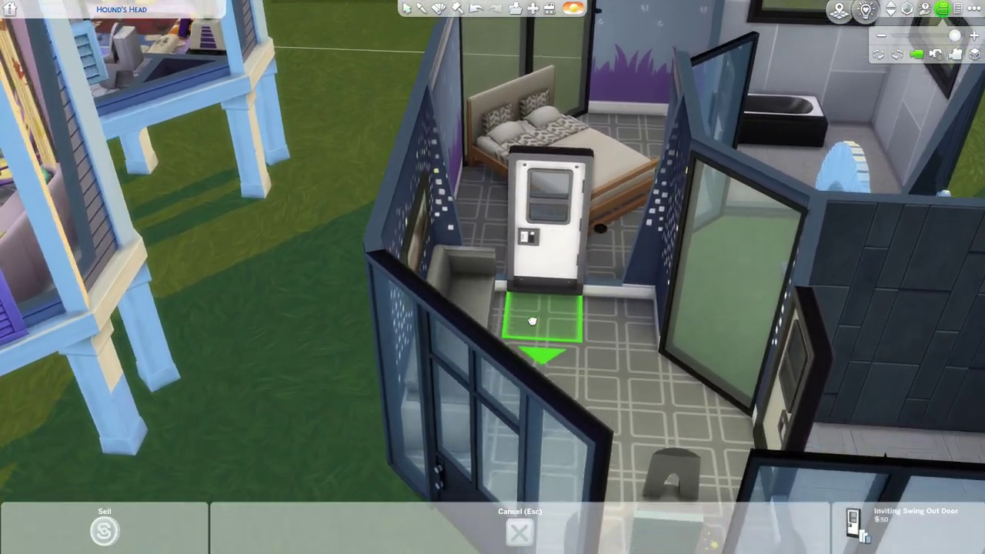